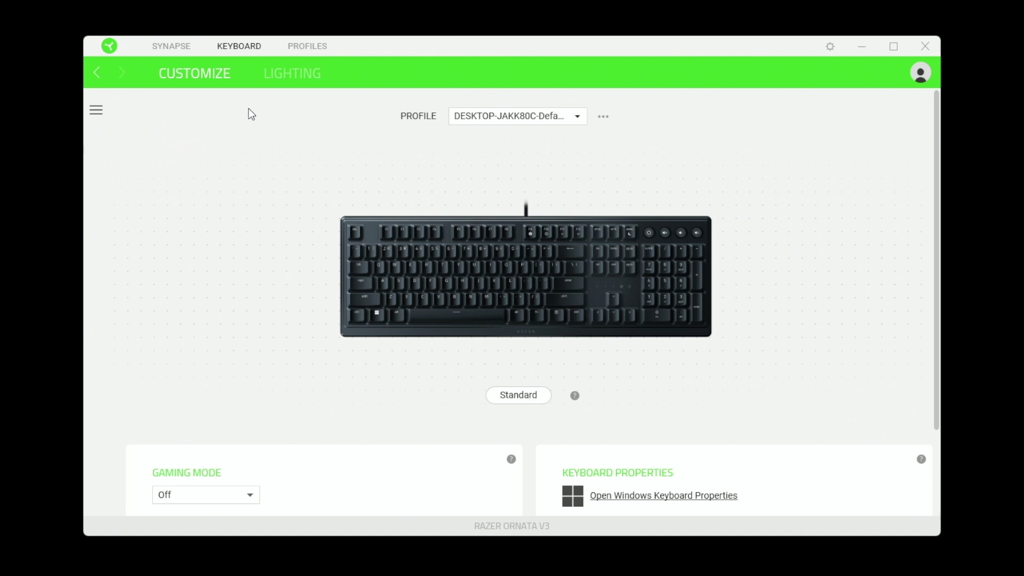
Add a new keyboard profile and switch to the new Default 1 profile
left_click(493, 117)
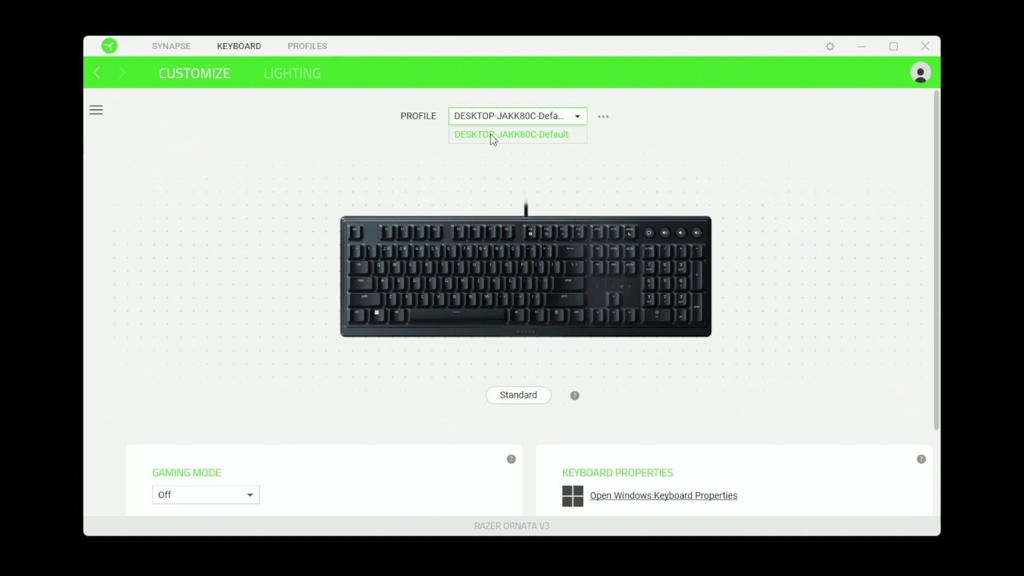
left_click(604, 116)
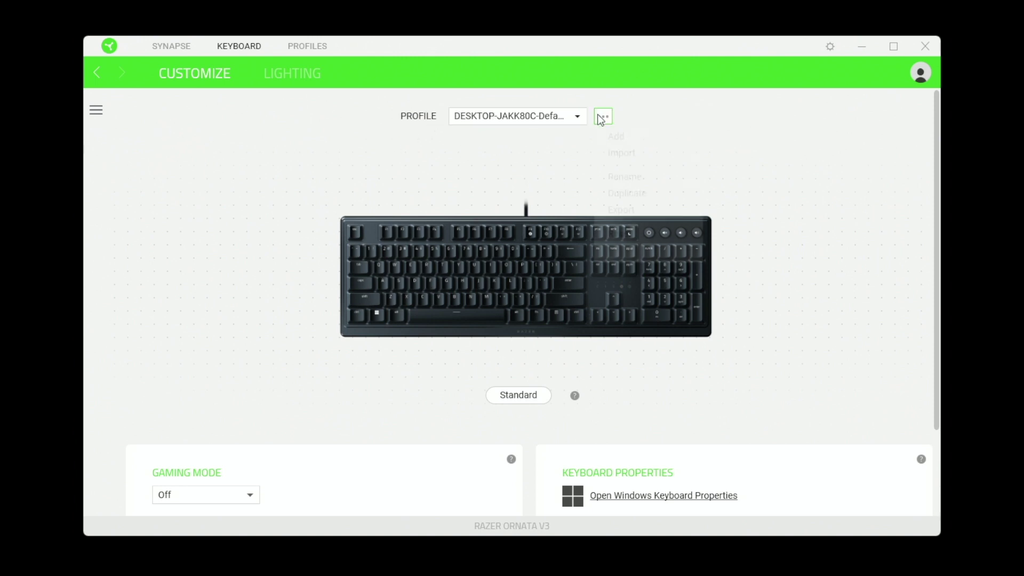
left_click(616, 138)
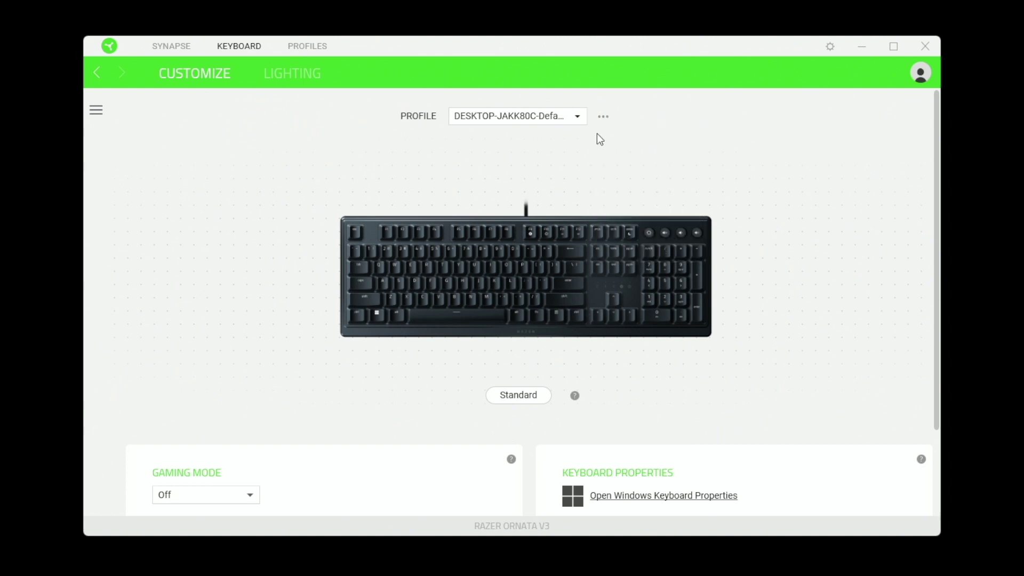
left_click(570, 120)
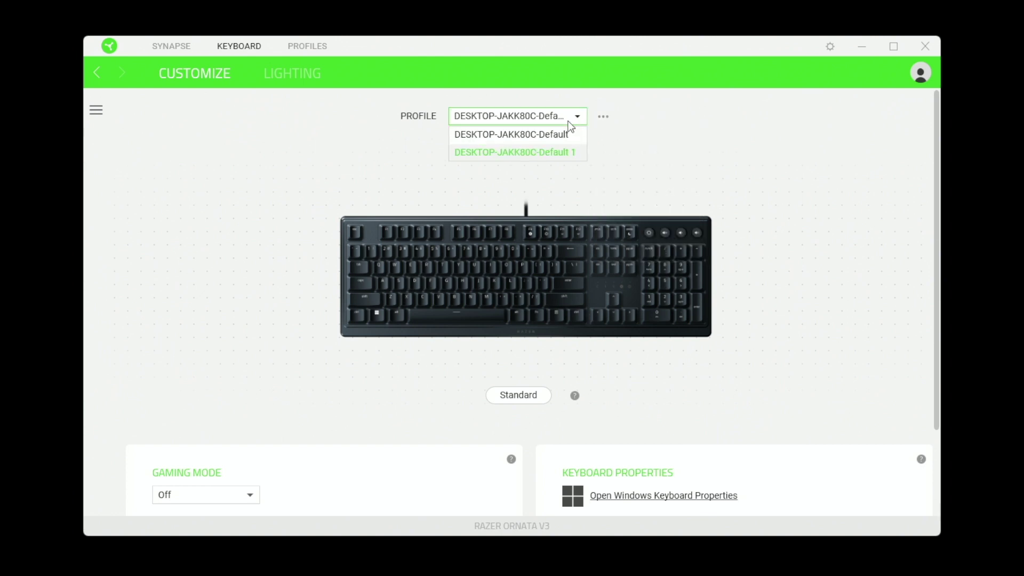
left_click(557, 155)
Rename the profiles so they read Profile 1 and Profile 2
left_click(608, 114)
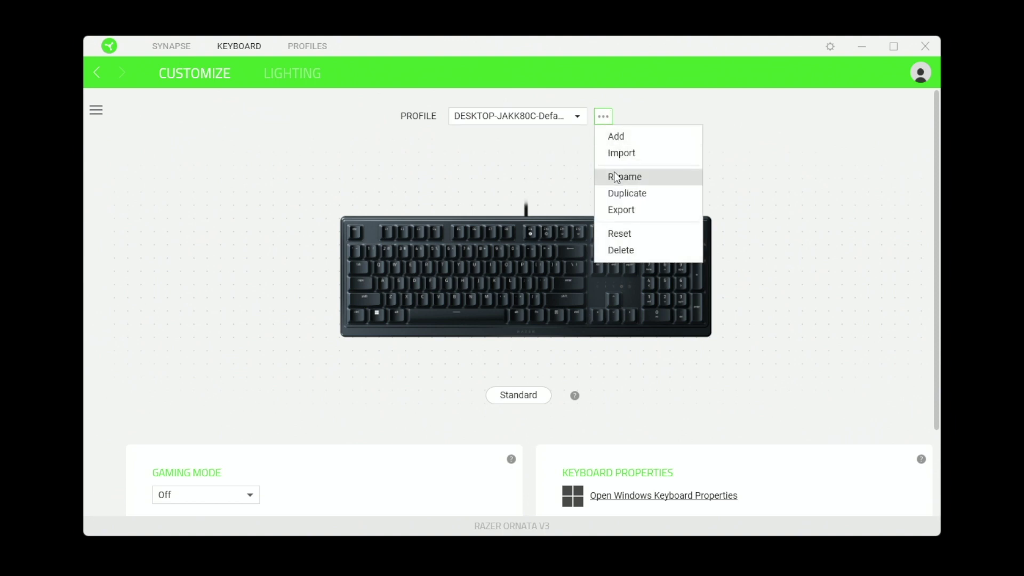
left_click(615, 175)
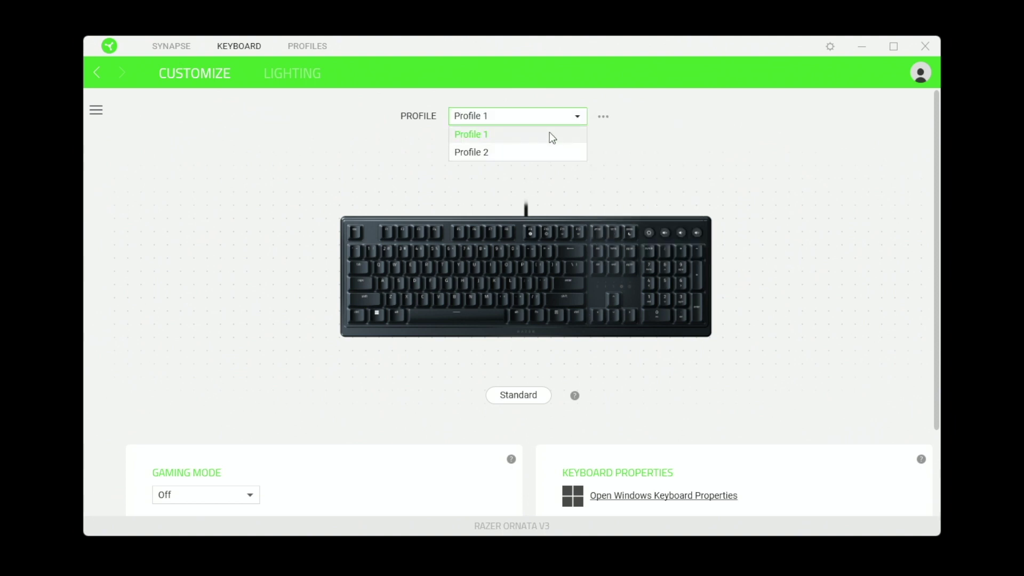
left_click(603, 115)
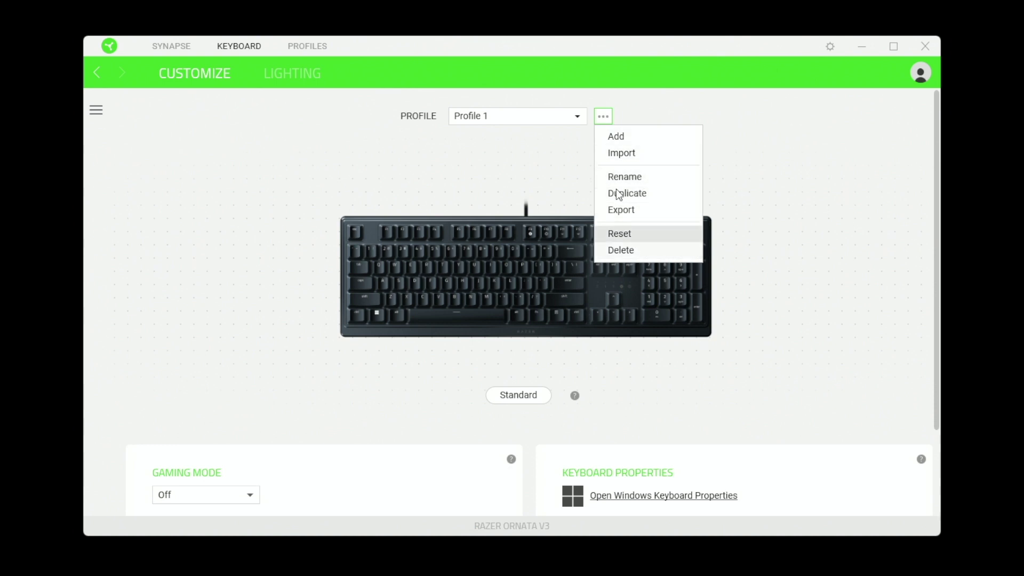
left_click(449, 153)
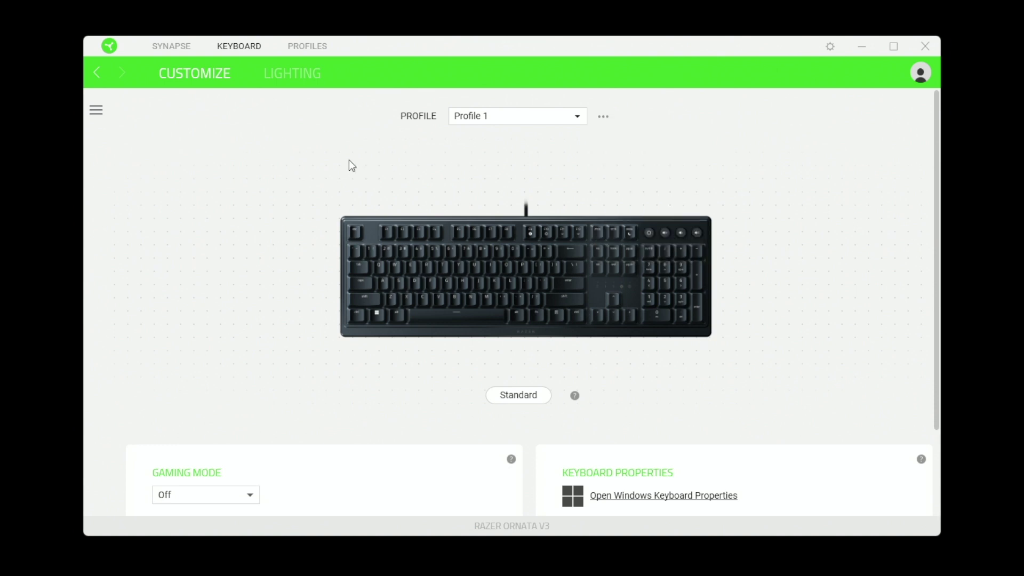
mouse_move(410, 269)
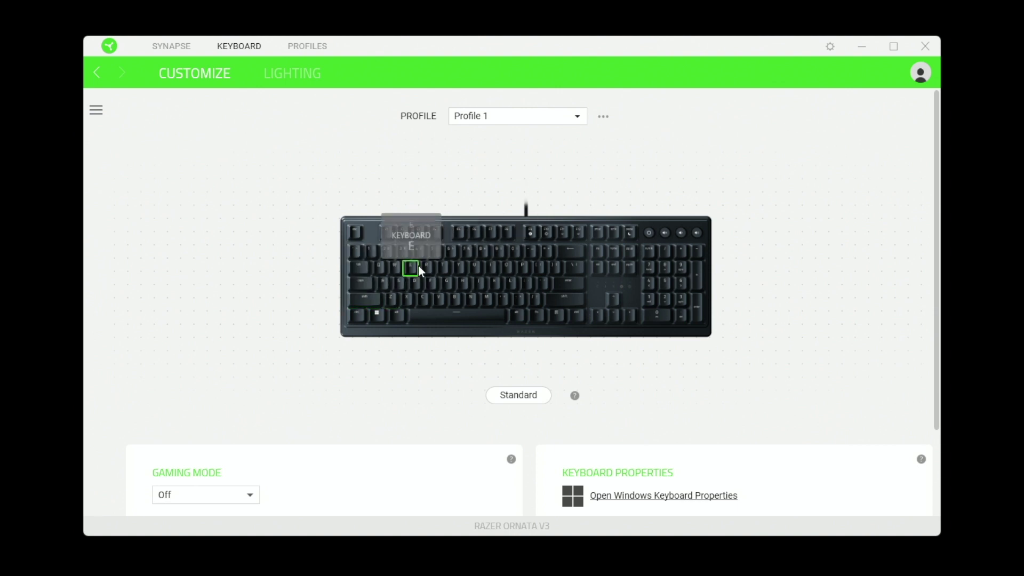
Select the left Ctrl key on the keyboard image for reassignment
left_click(357, 316)
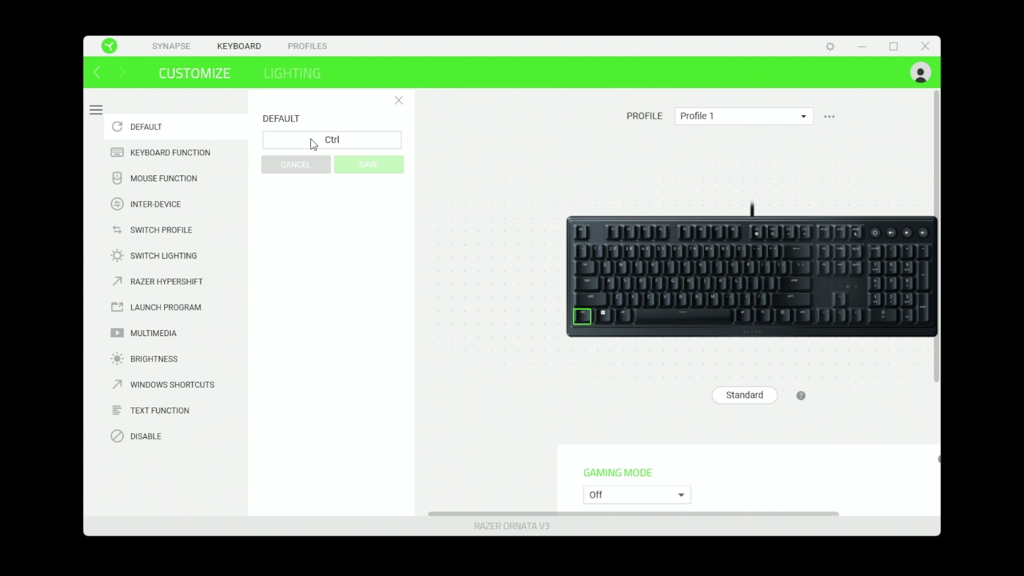
Rebind the left Ctrl key to Shift + W and save the remap
left_click(196, 156)
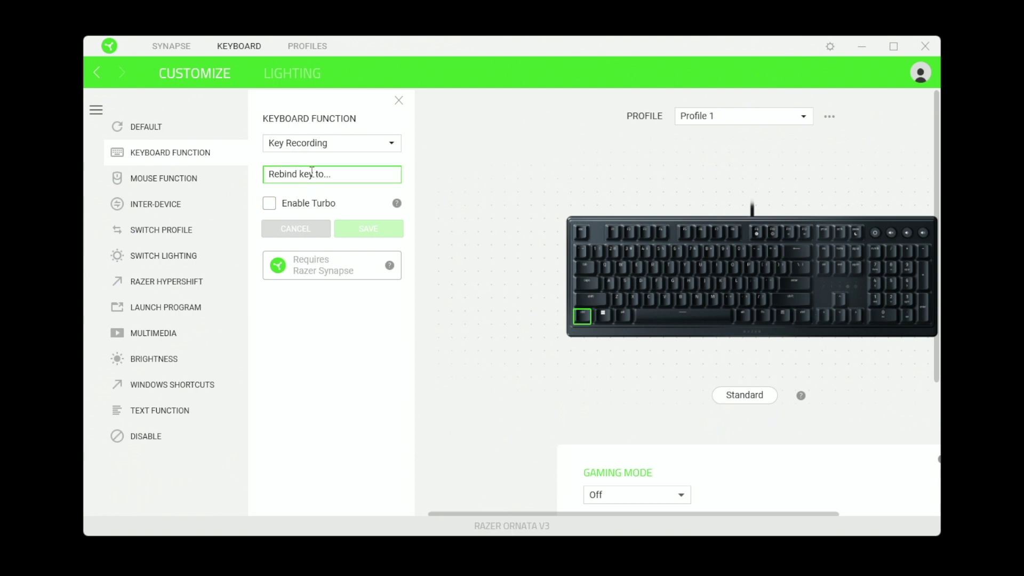
key("shift")
type("Shift + W")
key("shift+w")
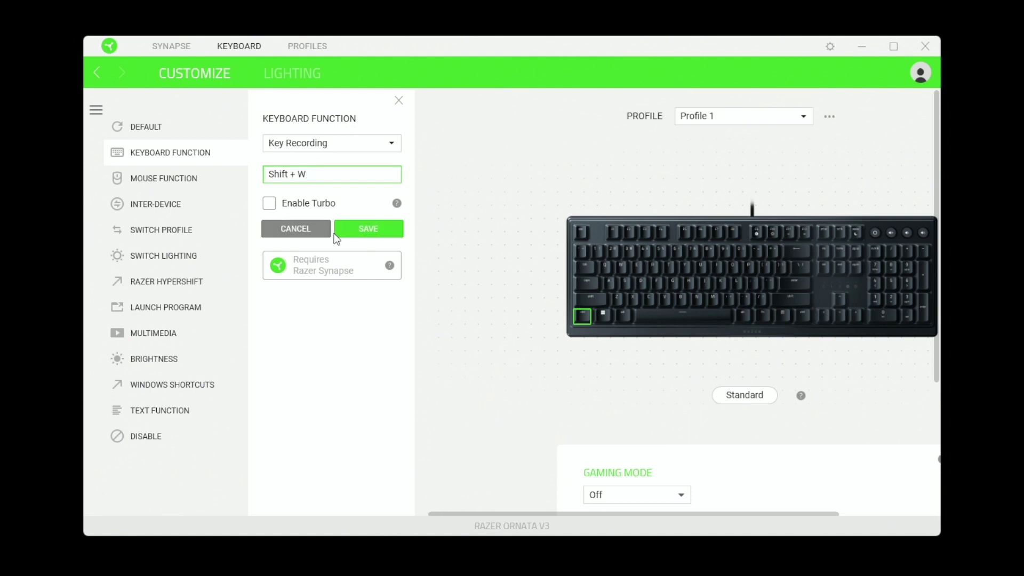
left_click(348, 228)
mouse_move(582, 316)
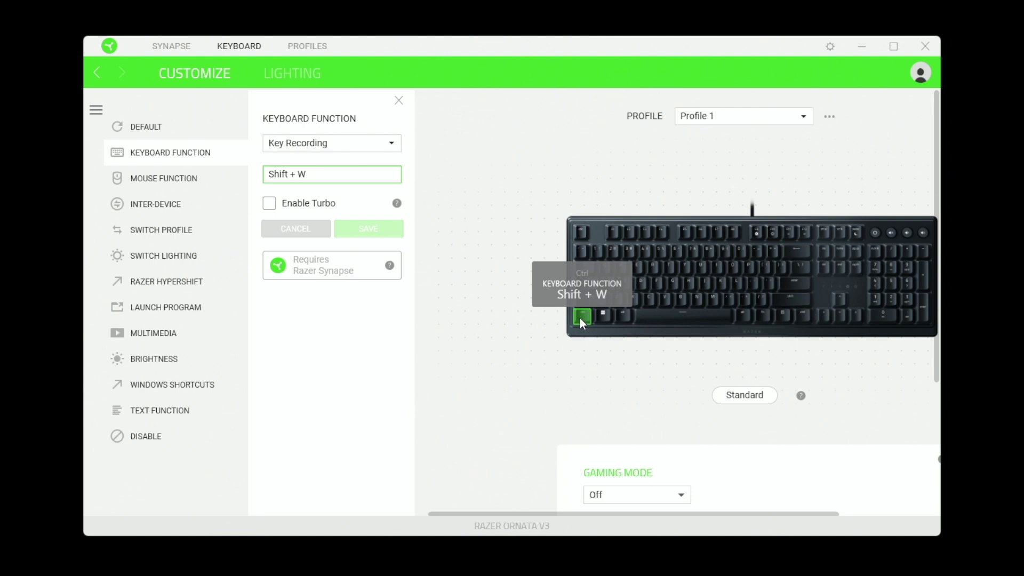
Enable turbo for the key at about 11 presses per second
left_click(310, 205)
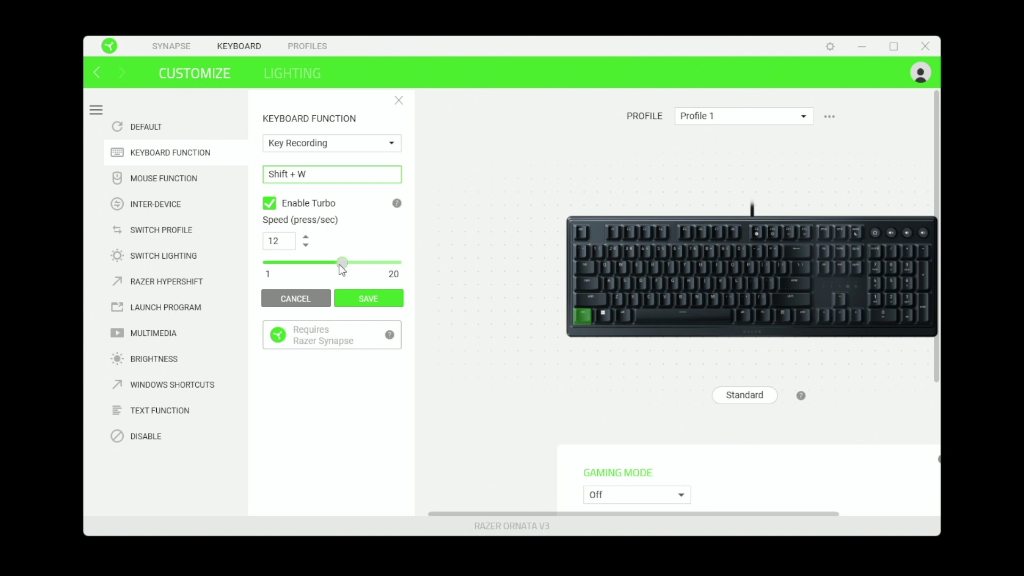
left_click_drag(340, 270, 300, 272)
Assign Alphanumeric key A with left Shift as modifier, making the binding Shift + A
left_click(316, 143)
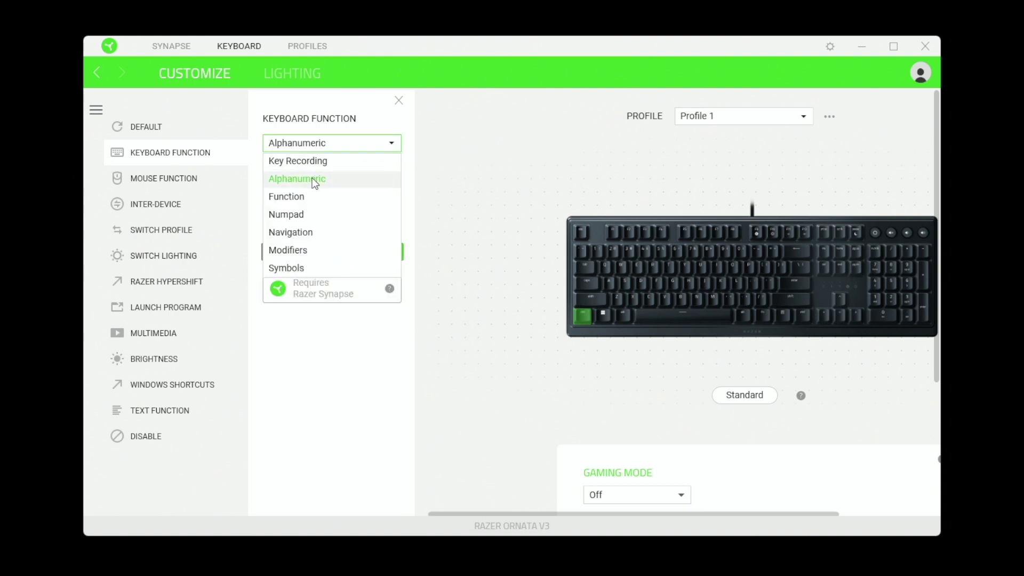
left_click(316, 180)
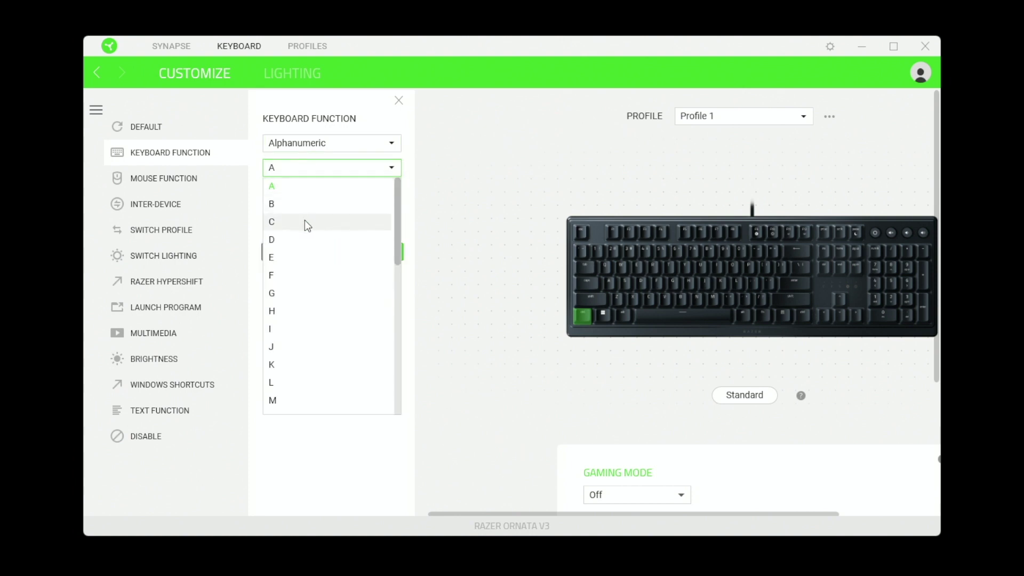
scroll(304, 222, "down", 4)
scroll(301, 219, "down", 2)
scroll(312, 200, "up", 5)
left_click(304, 173)
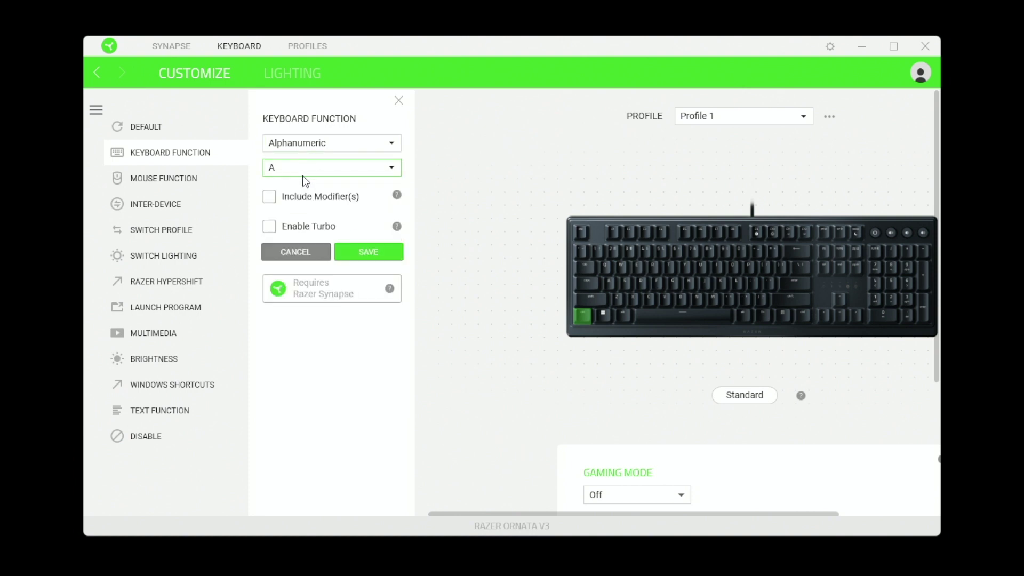
left_click(299, 192)
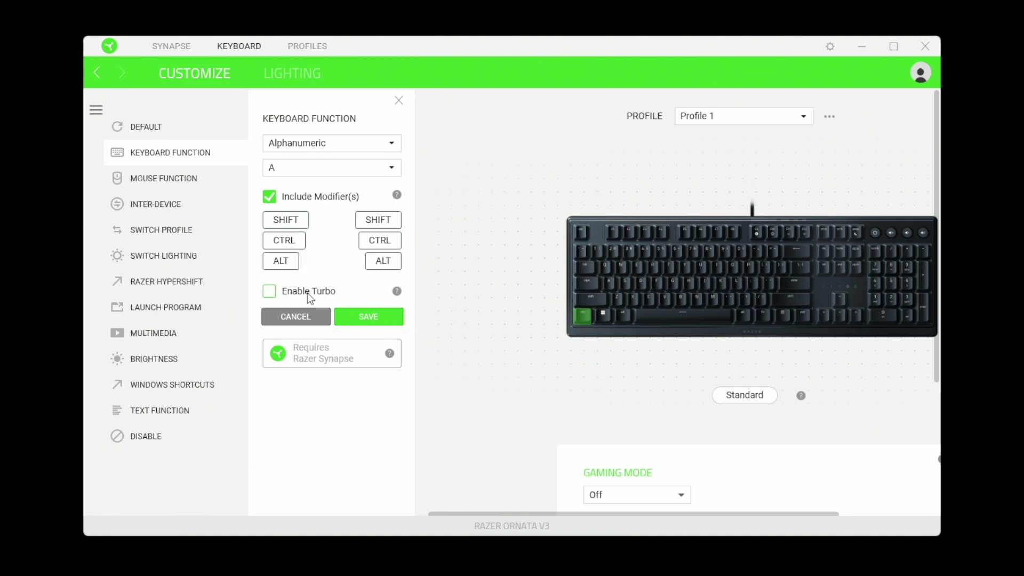
left_click(293, 224)
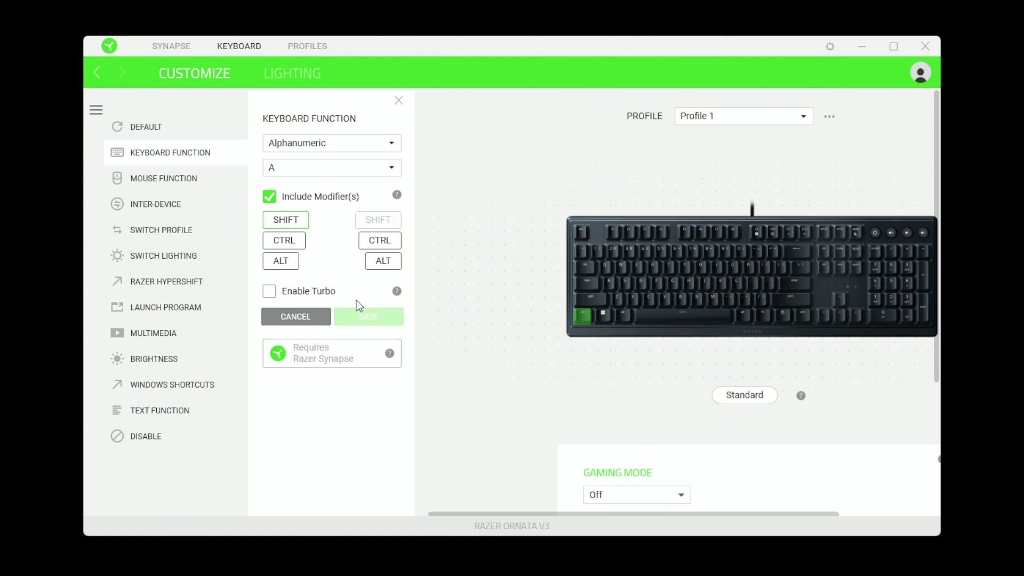
mouse_move(583, 317)
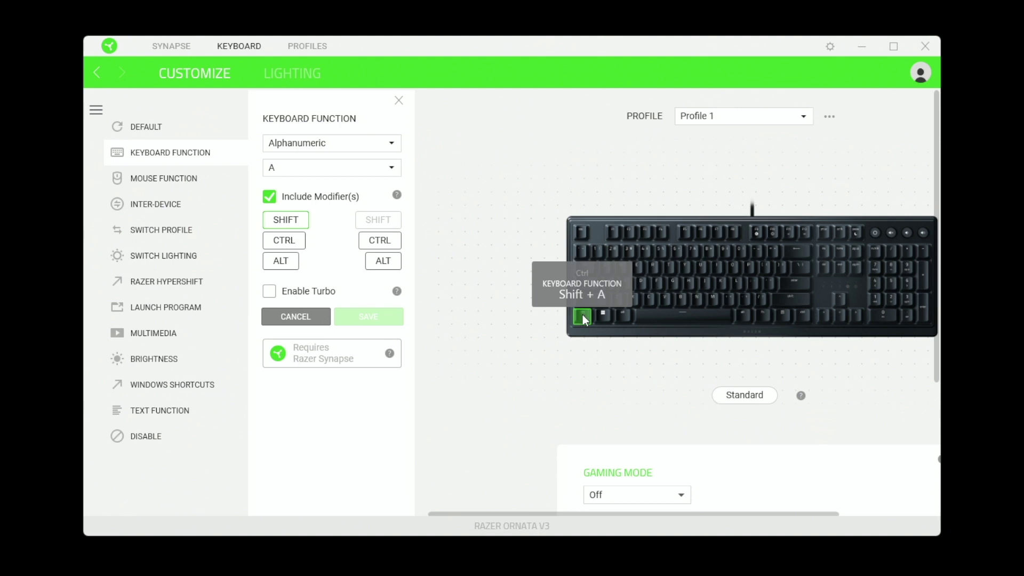
Browse the Function, Numpad and Navigation key categories
left_click(312, 142)
left_click(305, 192)
left_click(328, 170)
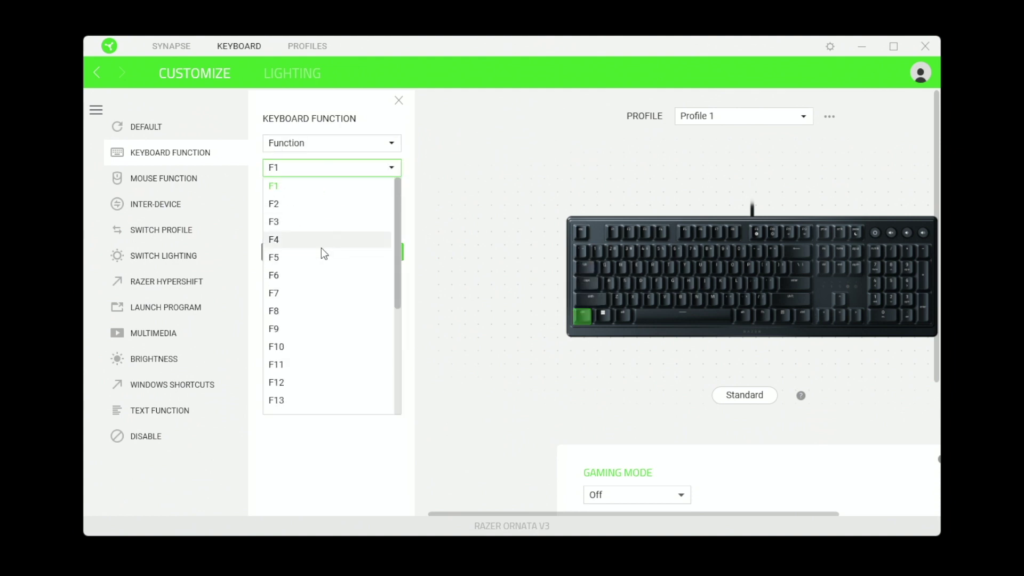
scroll(321, 253, "down", 3)
left_click(305, 150)
left_click(303, 186)
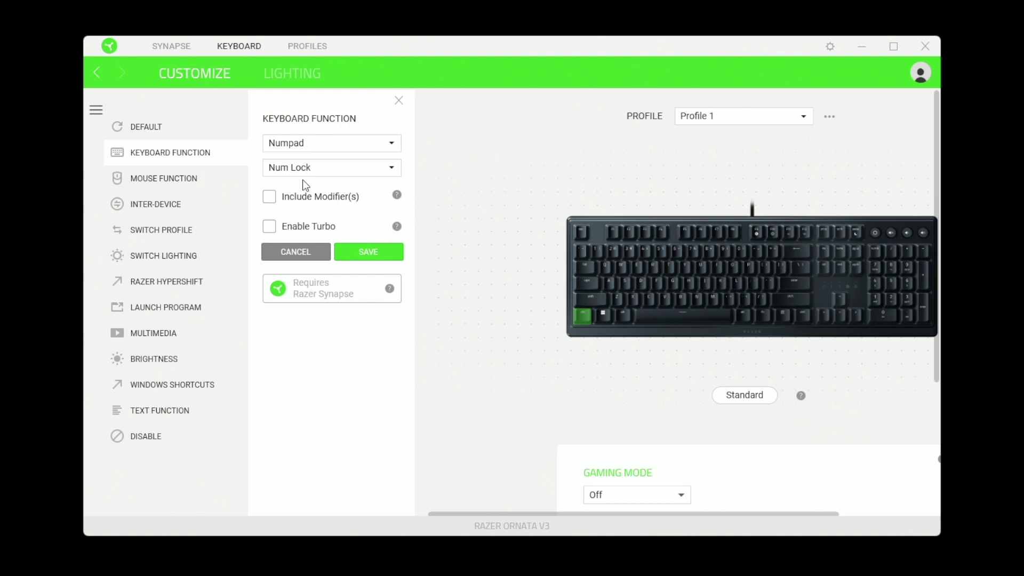
scroll(302, 211, "down", 2)
scroll(302, 211, "up", 1)
left_click(312, 172)
scroll(302, 252, "down", 1)
scroll(309, 287, "down", 2)
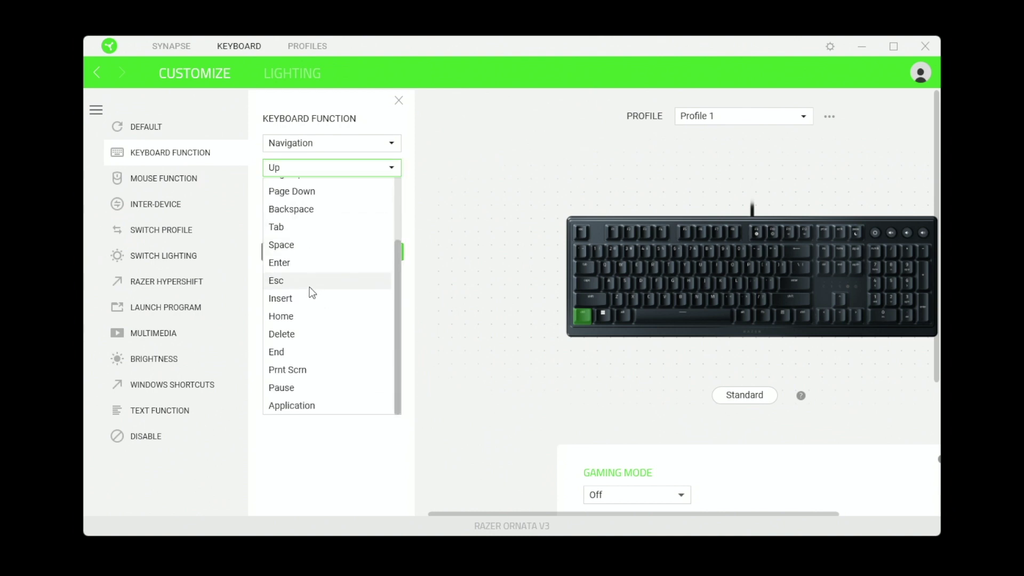
scroll(313, 223, "up", 1)
Browse the Modifiers and Symbols key categories without changing the binding
left_click(315, 147)
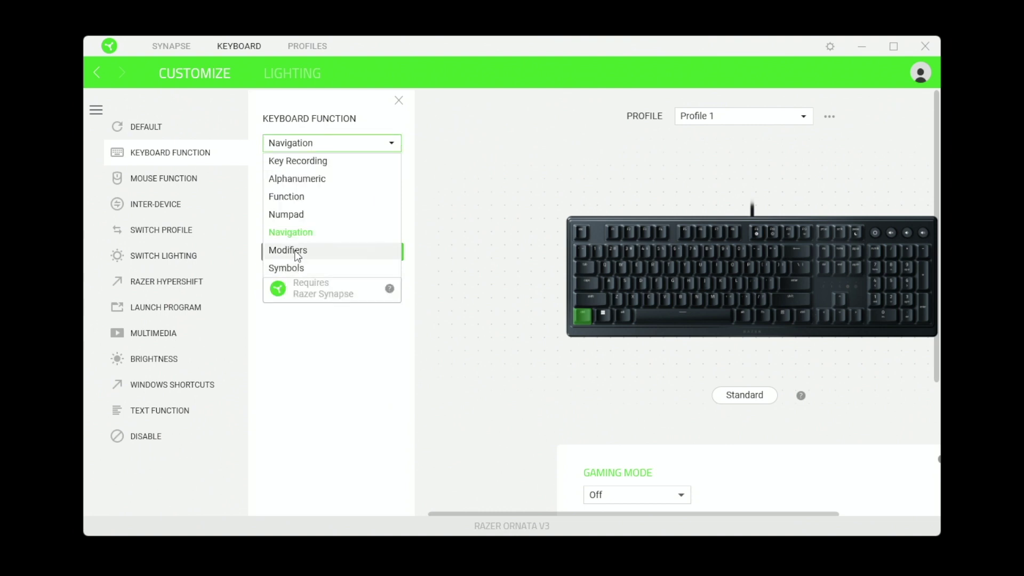
left_click(296, 254)
left_click(303, 174)
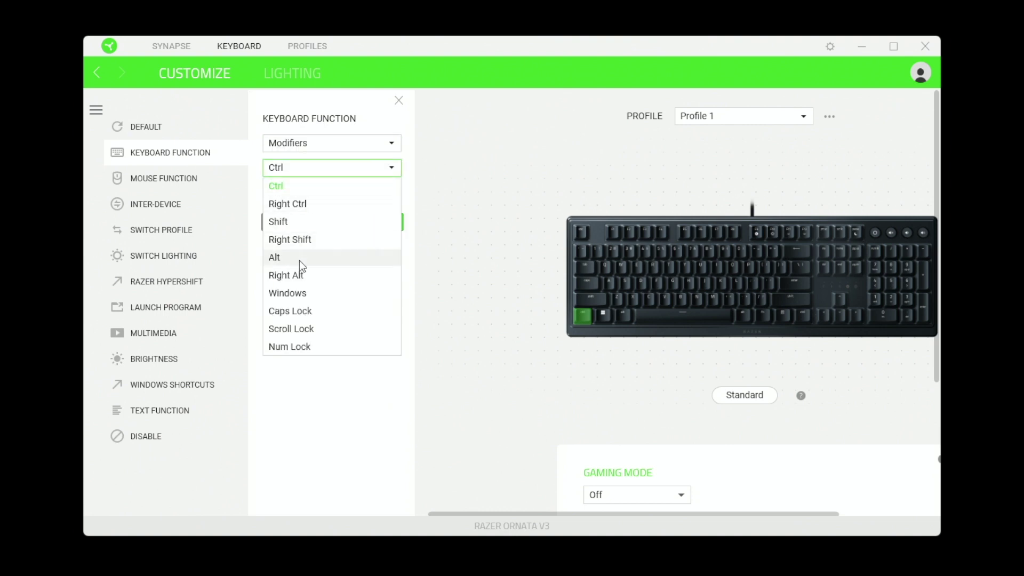
left_click(312, 143)
left_click(321, 273)
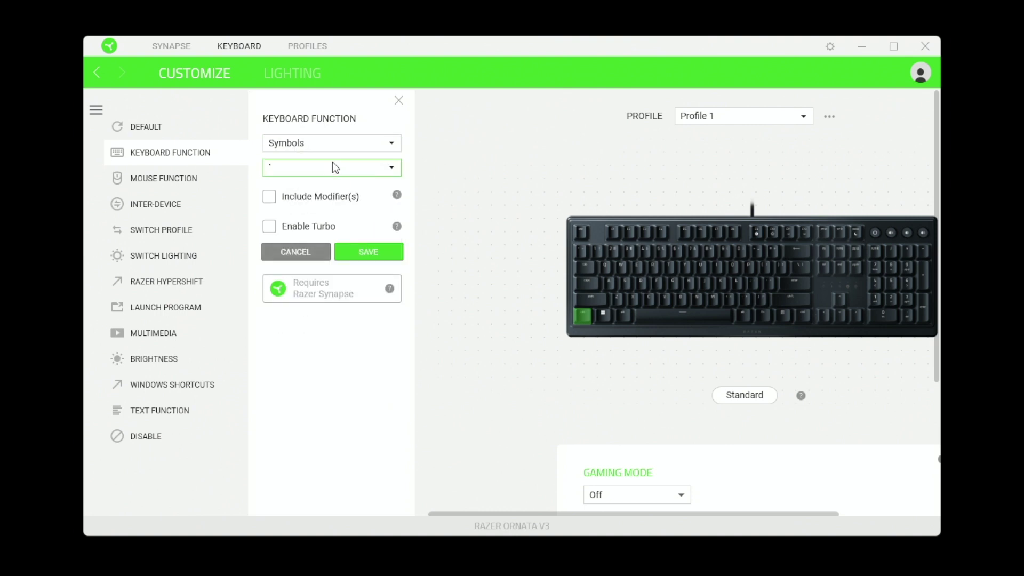
left_click(312, 173)
scroll(313, 257, "down", 2)
scroll(300, 266, "down", 3)
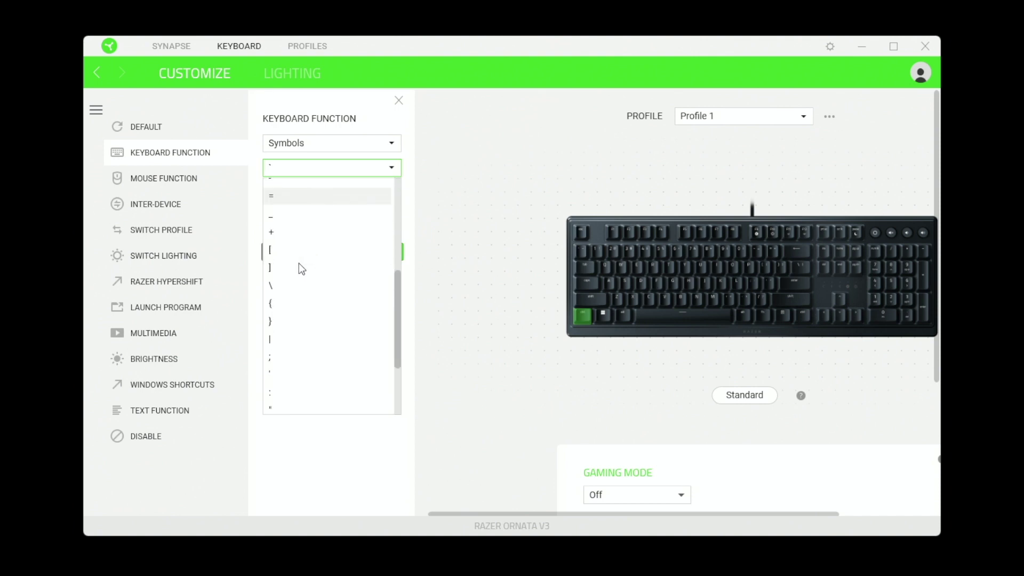
scroll(298, 265, "up", 5)
left_click(373, 416)
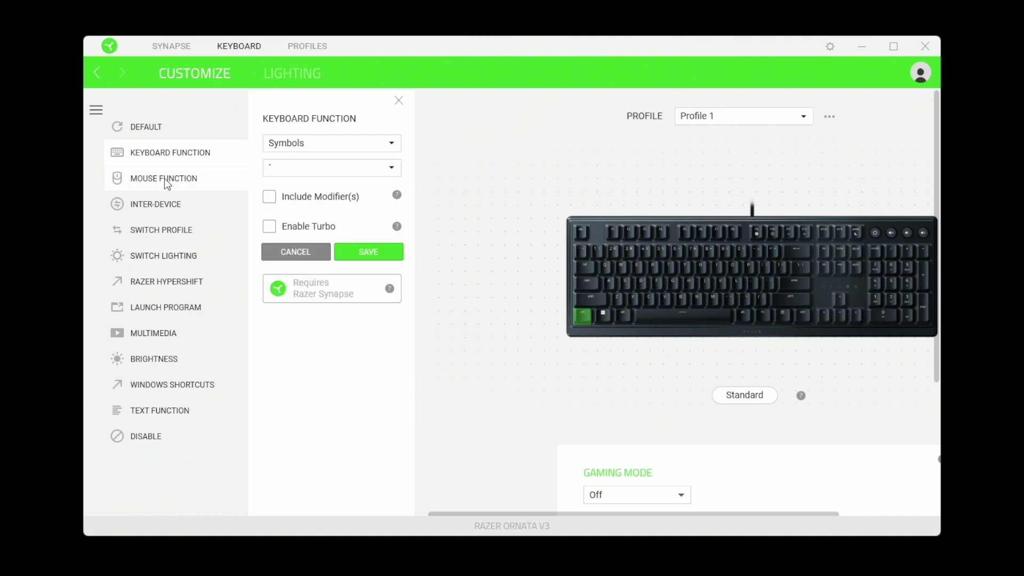
Review the mouse-function actions, then switch to the Inter-Device key options
left_click(165, 182)
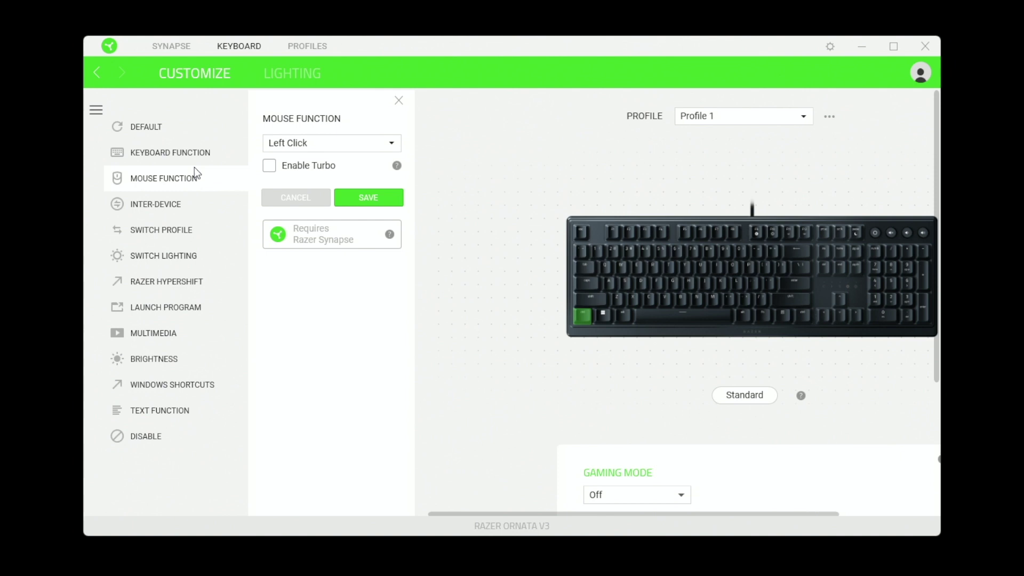
left_click(295, 144)
scroll(336, 265, "down", 1)
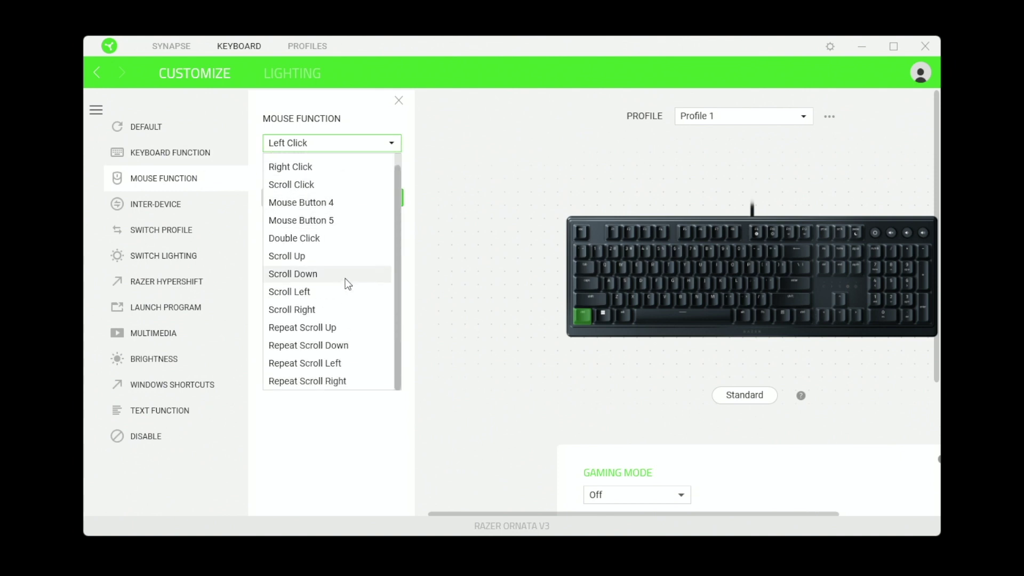
scroll(344, 280, "up", 1)
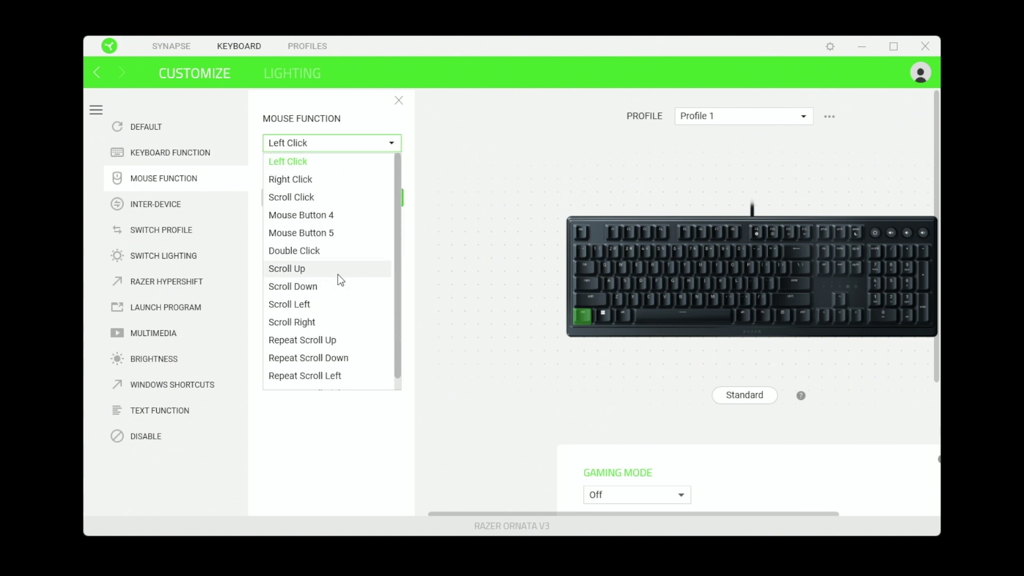
scroll(336, 276, "down", 1)
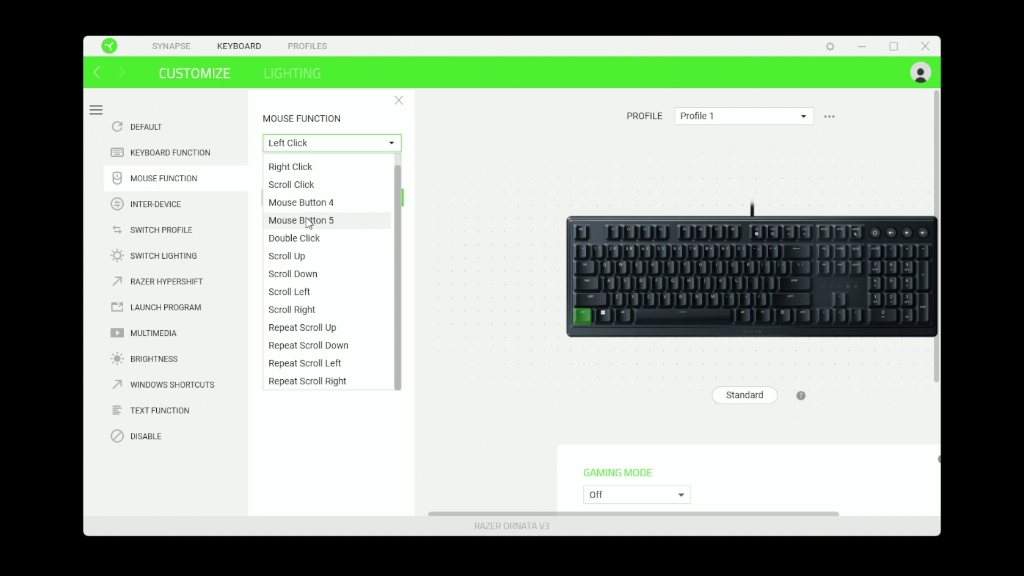
left_click(204, 207)
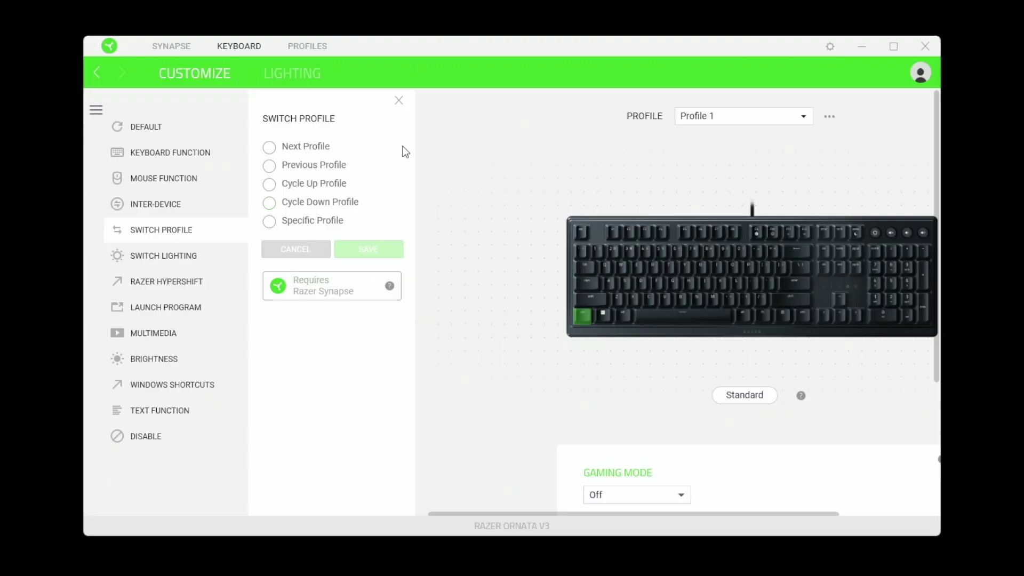
Try the next, previous, cycle-up and specific-profile switching choices
left_click(308, 150)
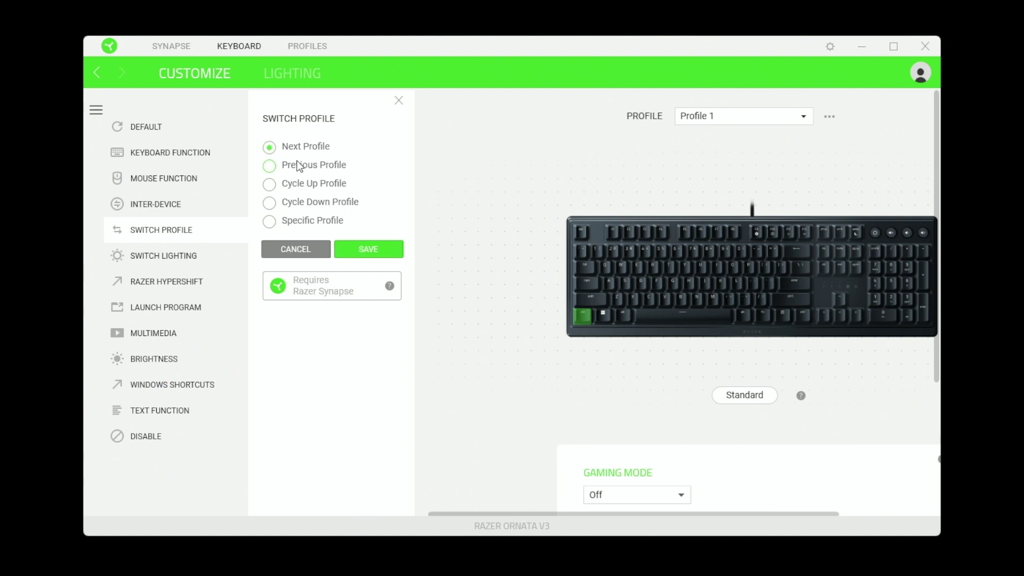
left_click(297, 166)
left_click(296, 186)
left_click(302, 220)
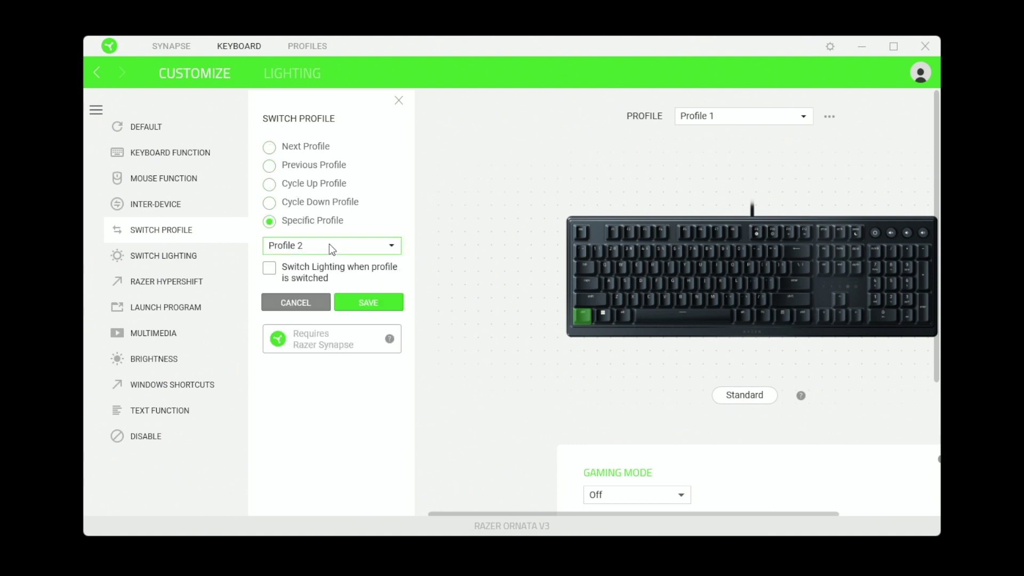
Keep Profile 2 as the target for the specific-profile switch
left_click(329, 244)
left_click(301, 263)
left_click(302, 246)
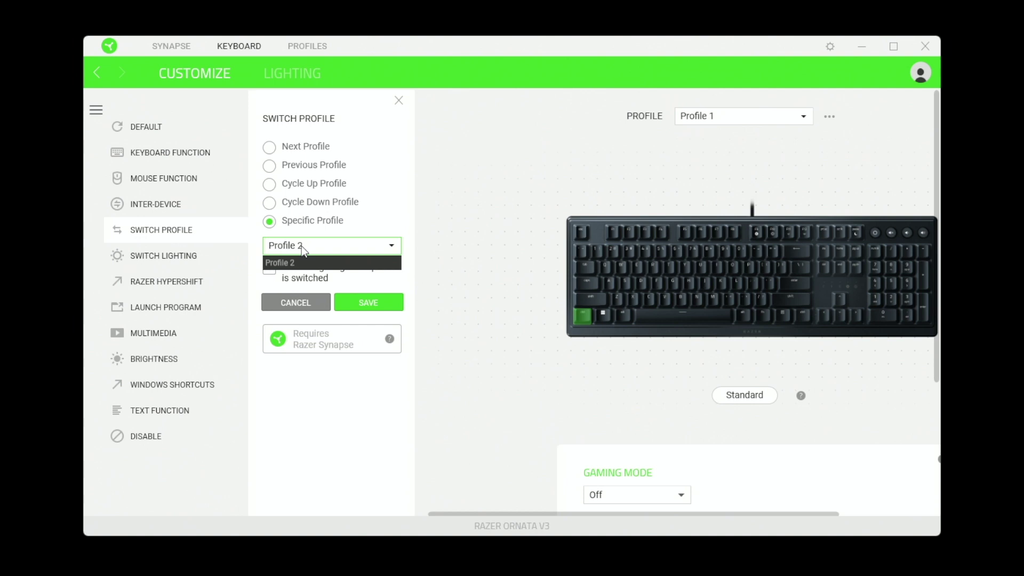
left_click(304, 263)
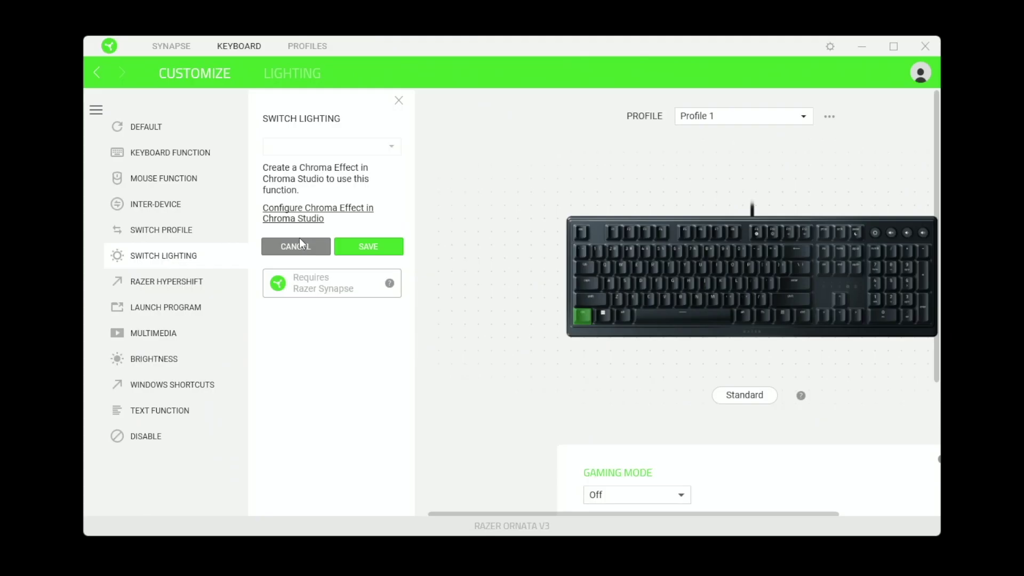
Try the Chroma effect link, then view Razer Hypershift and preview the Hypershift layer
left_click(338, 211)
left_click(159, 280)
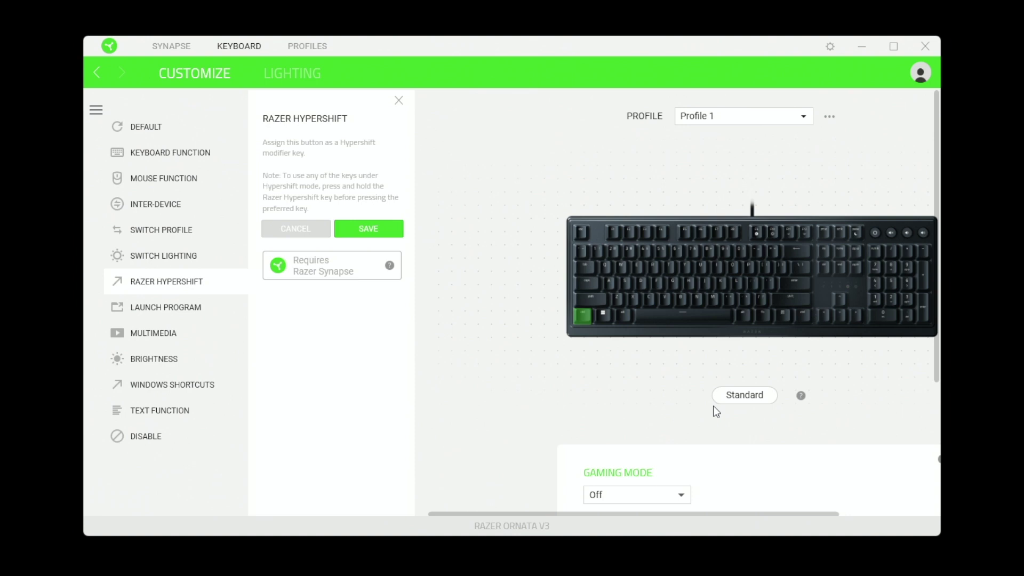
left_click(747, 394)
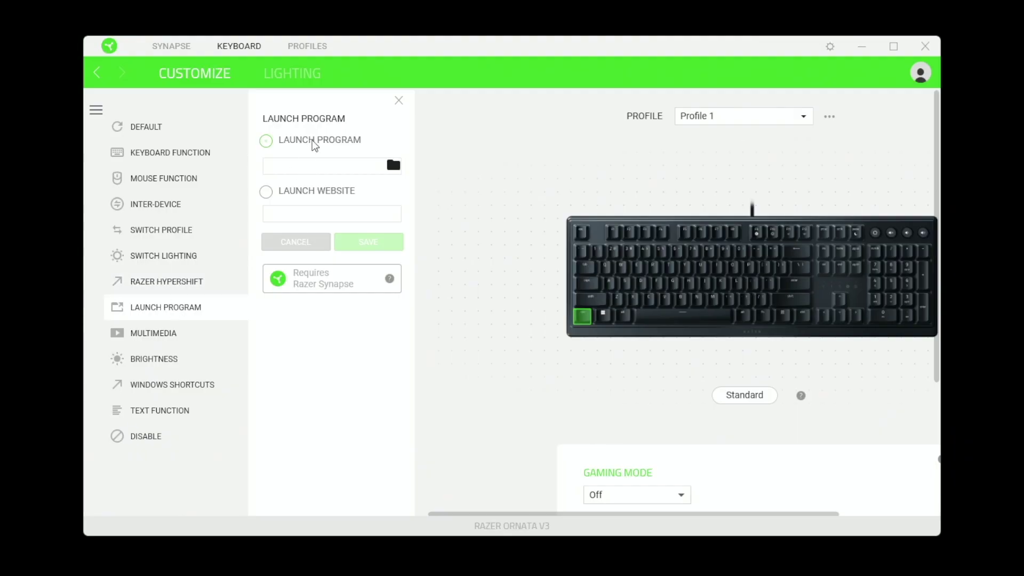
Choose Launch Program and browse for a file, closing the dialog without picking one
left_click(314, 145)
left_click(394, 166)
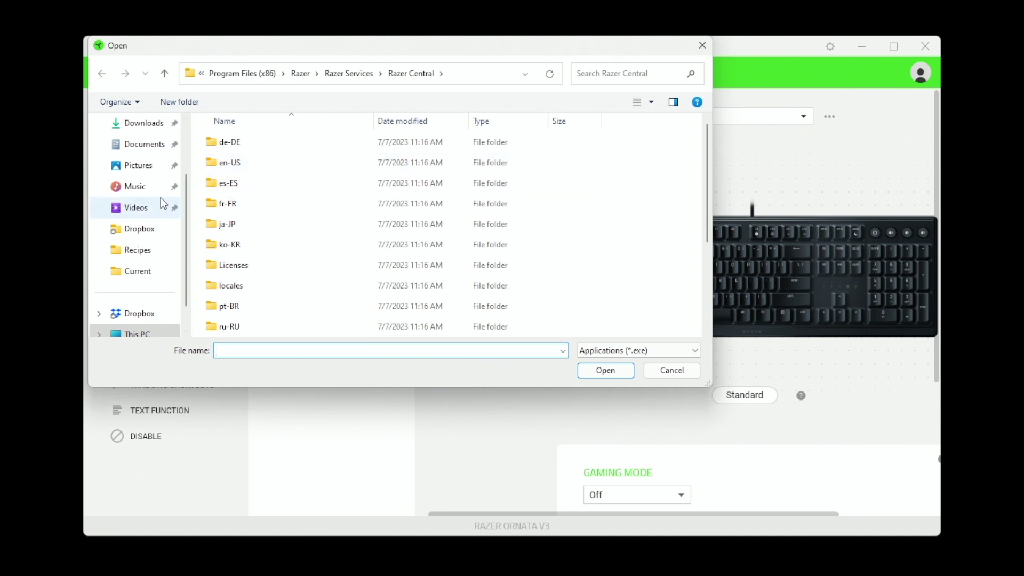
left_click(703, 46)
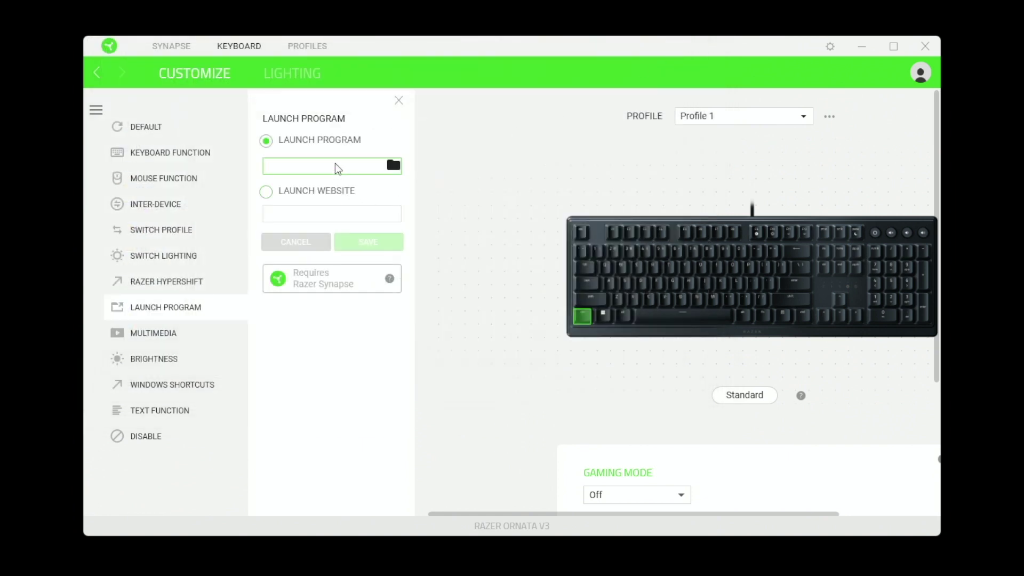
Choose Launch Website instead and start entering the URL
left_click(270, 194)
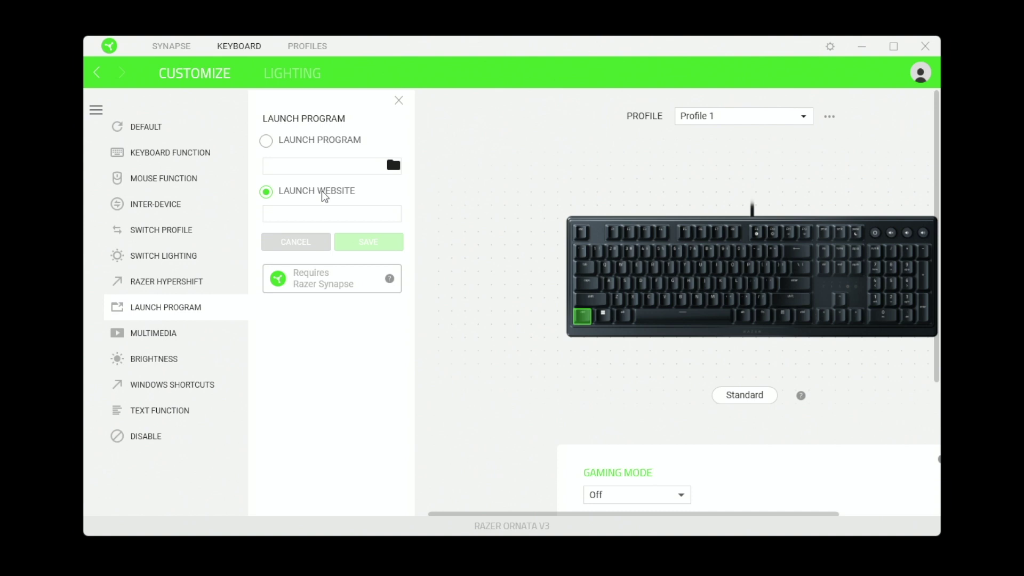
left_click(341, 211)
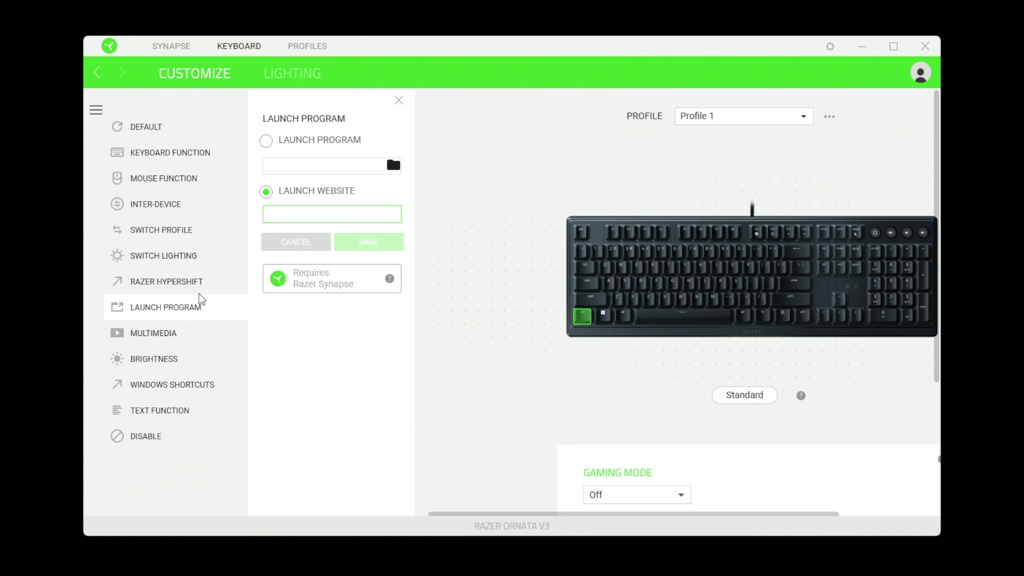
Review the Multimedia and Brightness action lists, then the Windows shortcut options
left_click(169, 333)
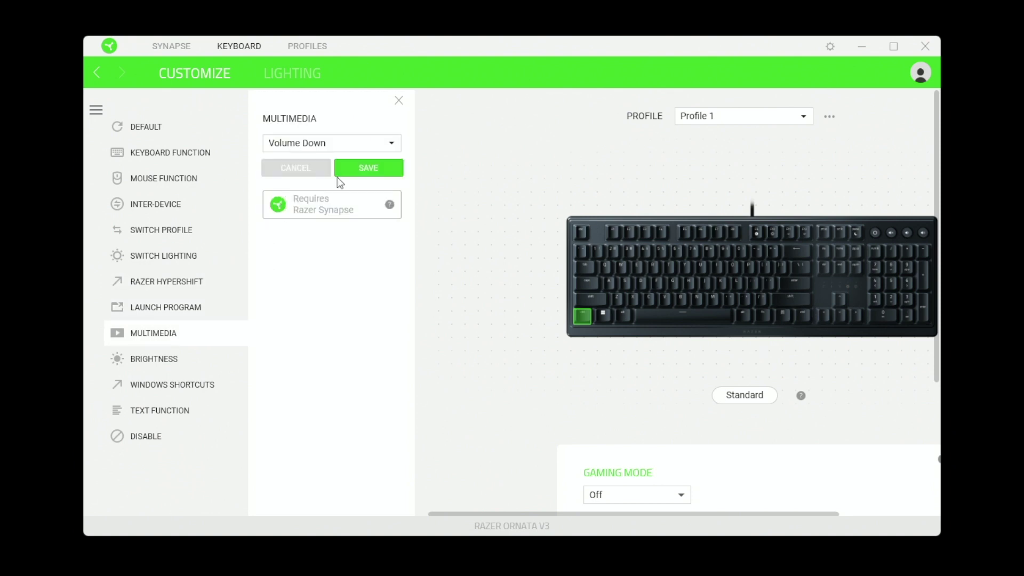
left_click(313, 142)
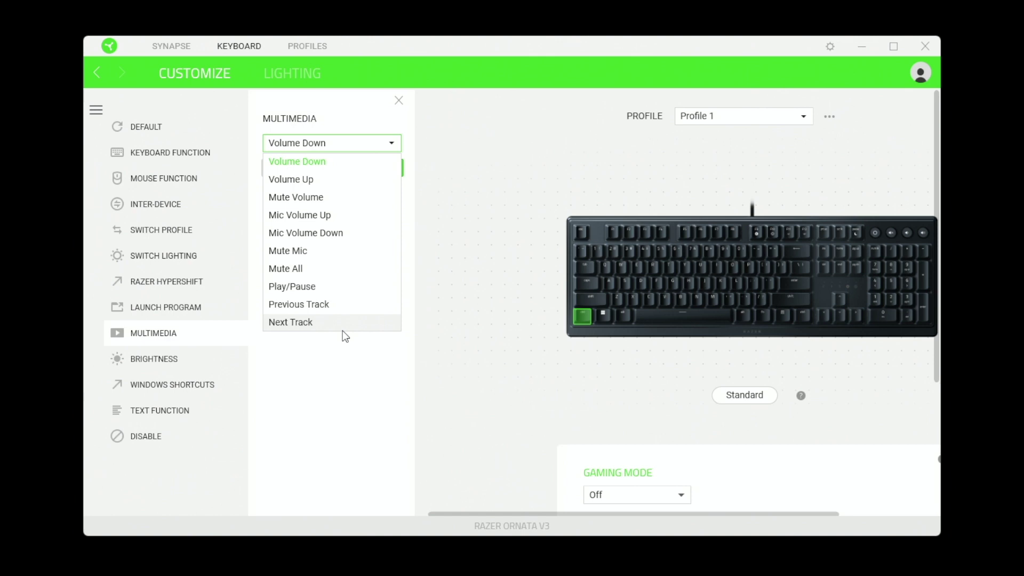
left_click(155, 359)
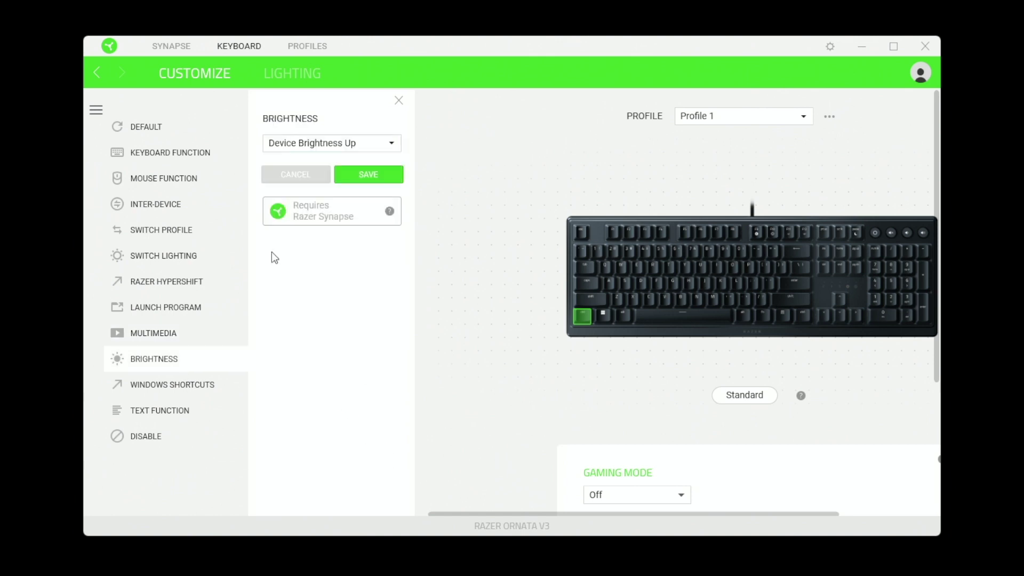
left_click(338, 141)
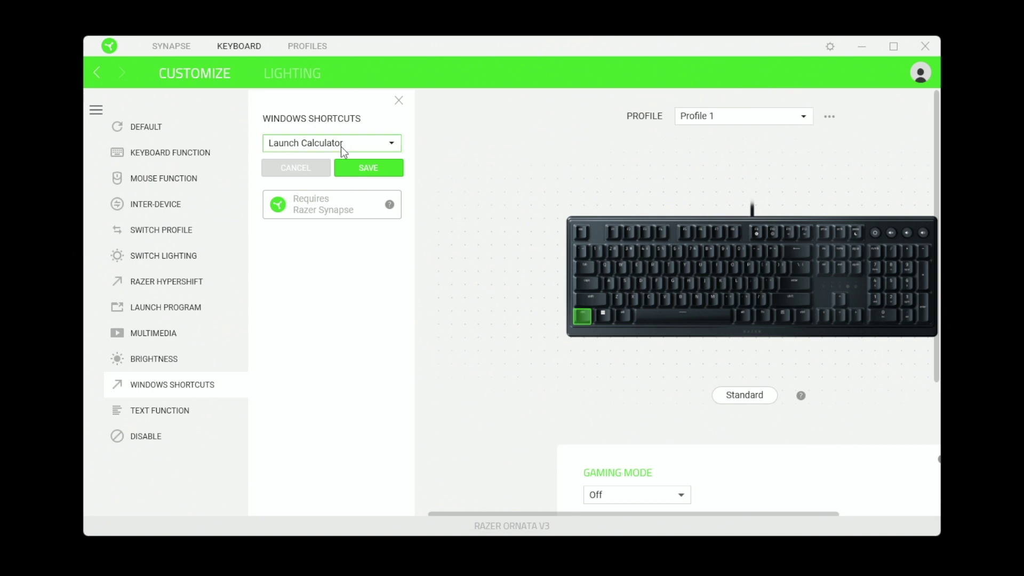
left_click(341, 145)
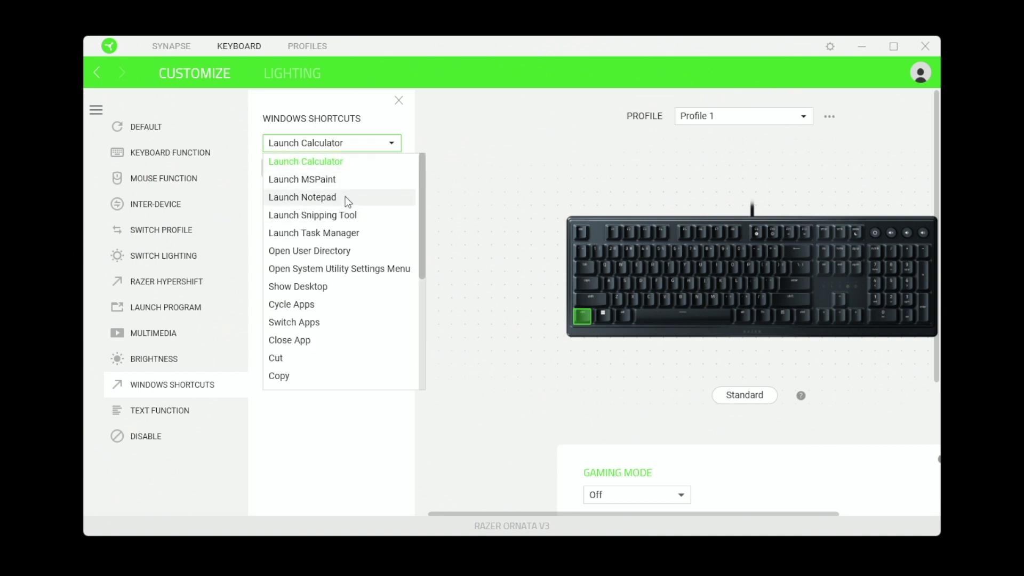
scroll(290, 356, "down", 1)
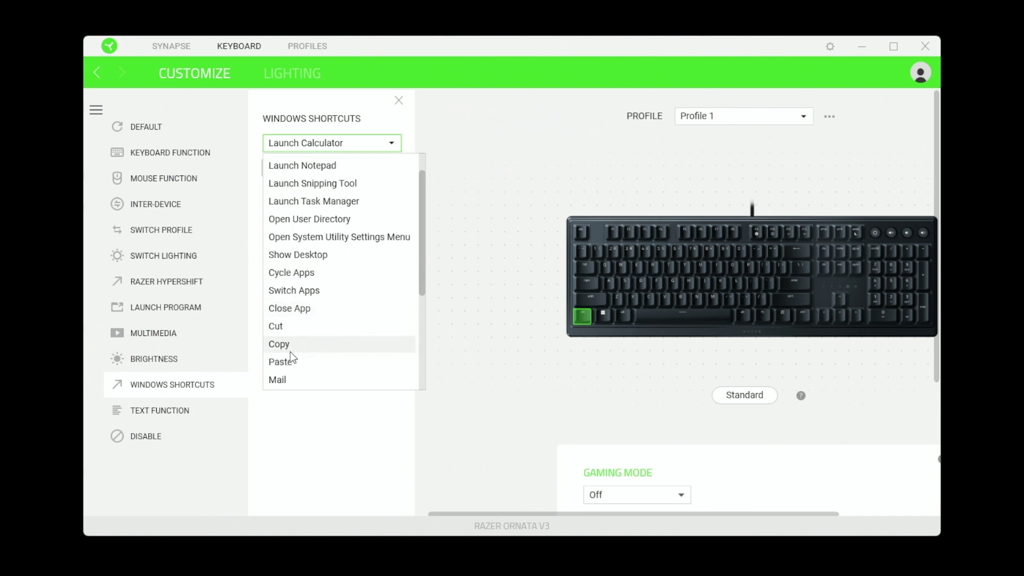
scroll(292, 352, "down", 1)
scroll(294, 340, "down", 1)
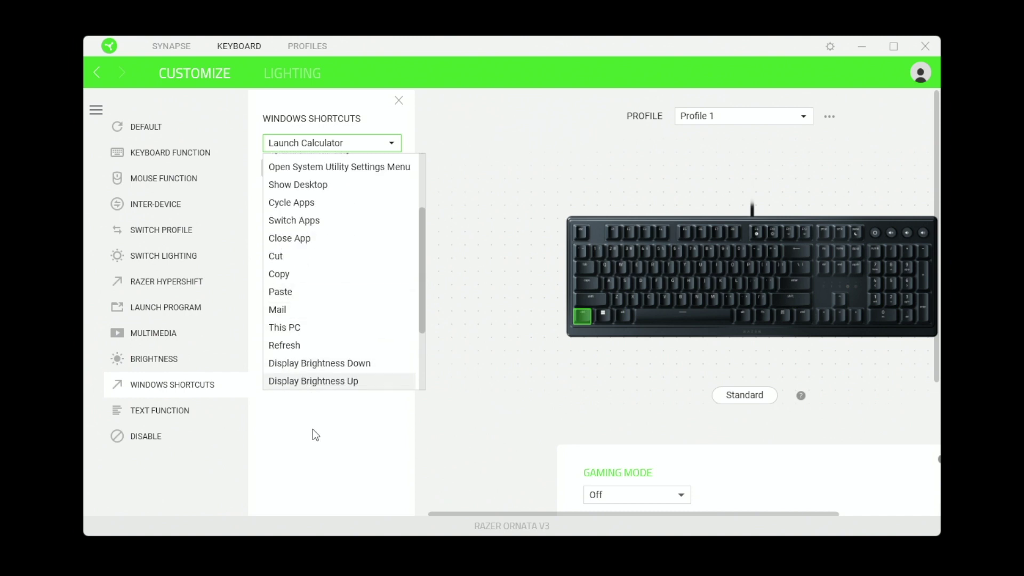
scroll(317, 344, "down", 2)
scroll(317, 330, "down", 1)
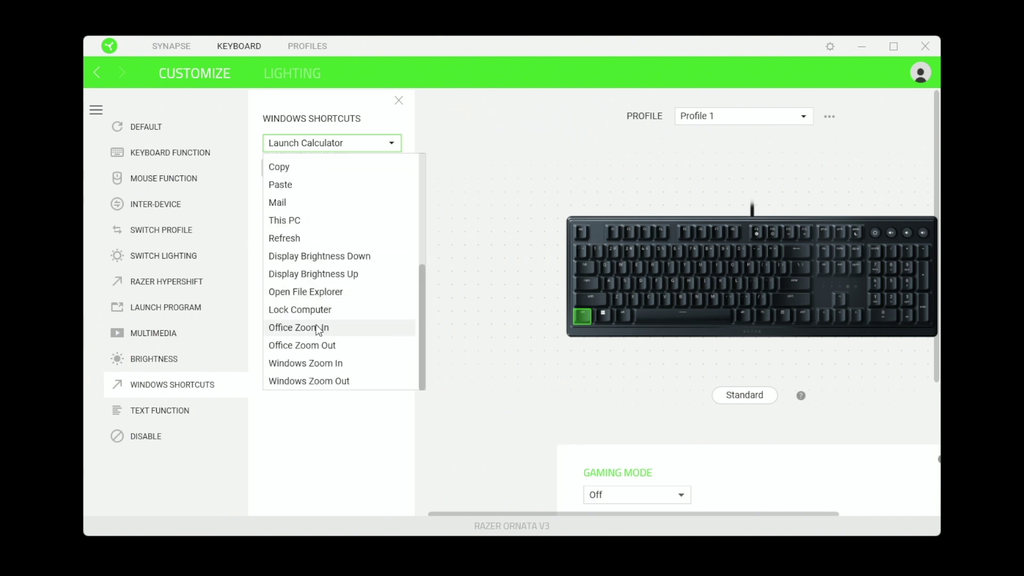
Enter "i'm pressing the control key" in the Text Function box and copy it
left_click(341, 428)
left_click(197, 407)
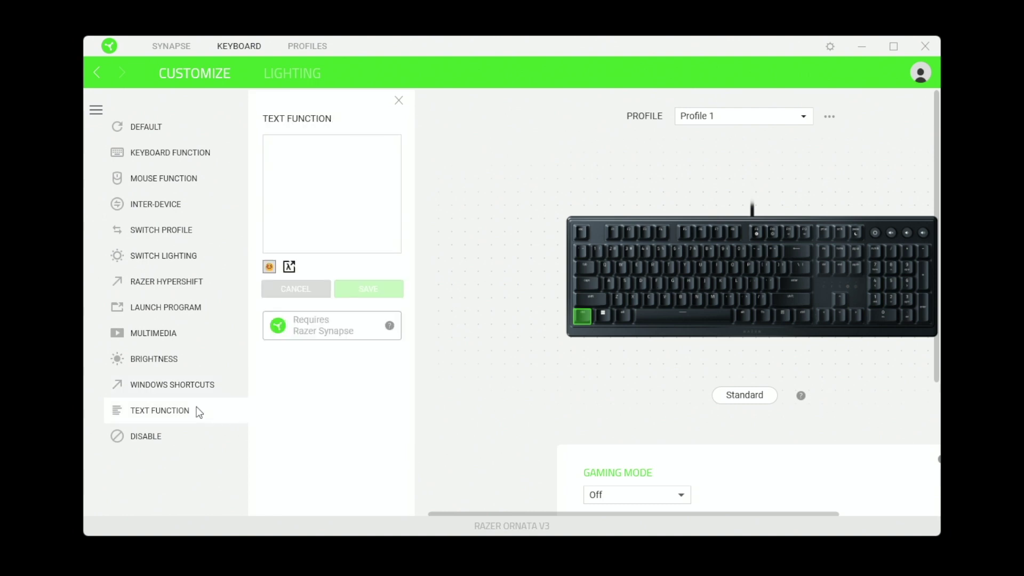
left_click(308, 204)
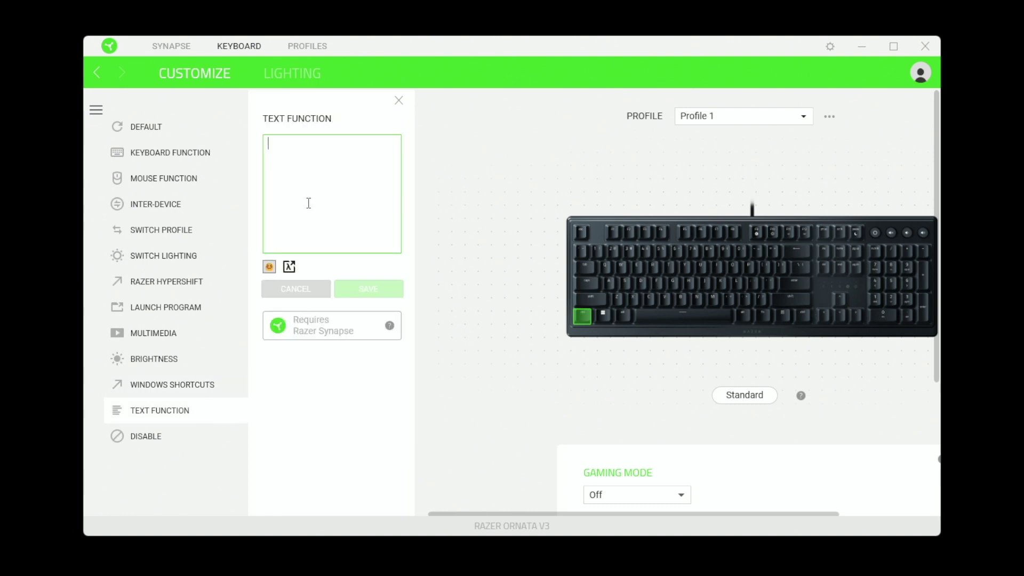
type("i'm pressing the control key")
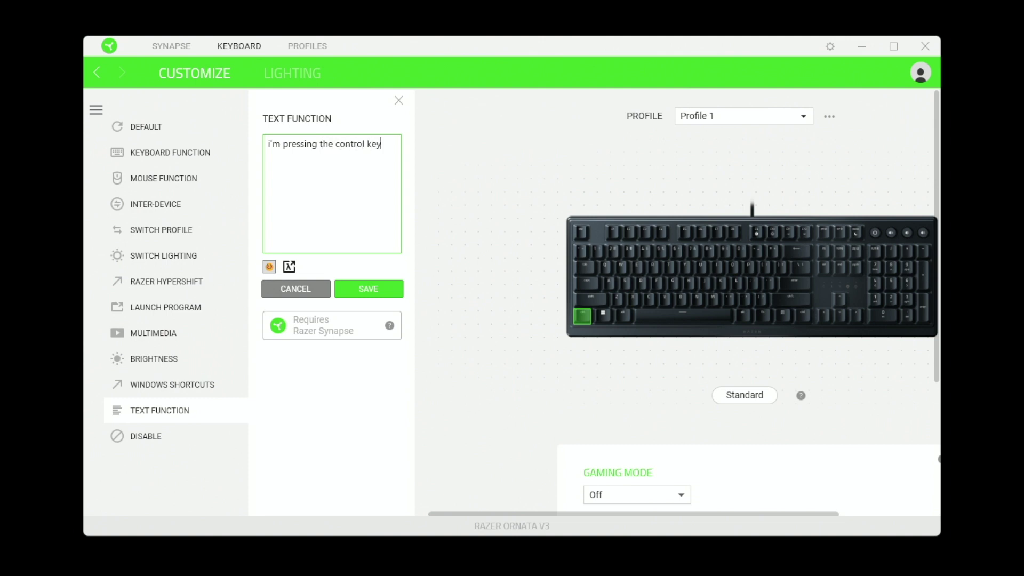
key("Return")
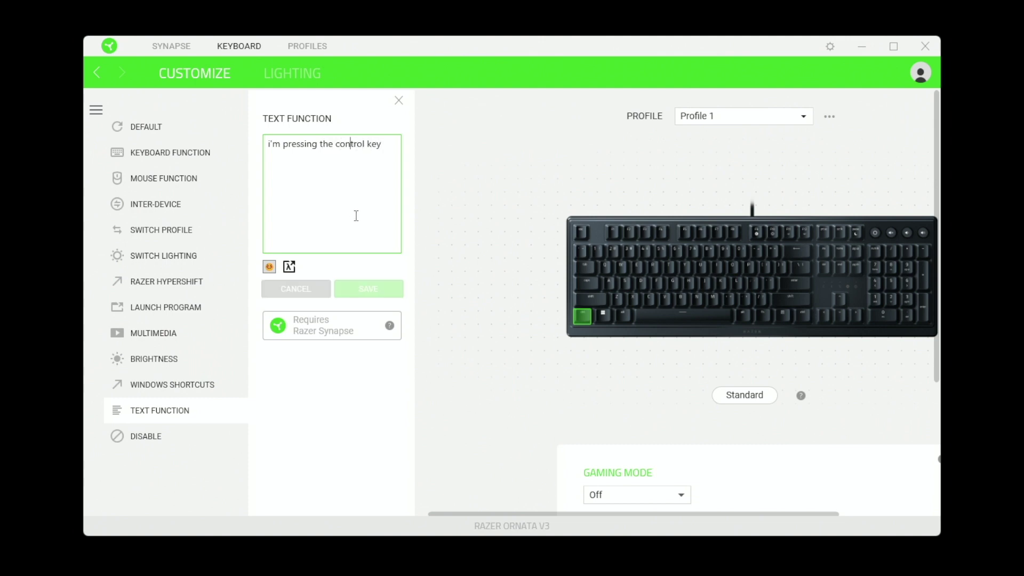
left_click(391, 166)
Paste the sentence onto new lines until the box holds five copies
key("Return")
key("ctrl")
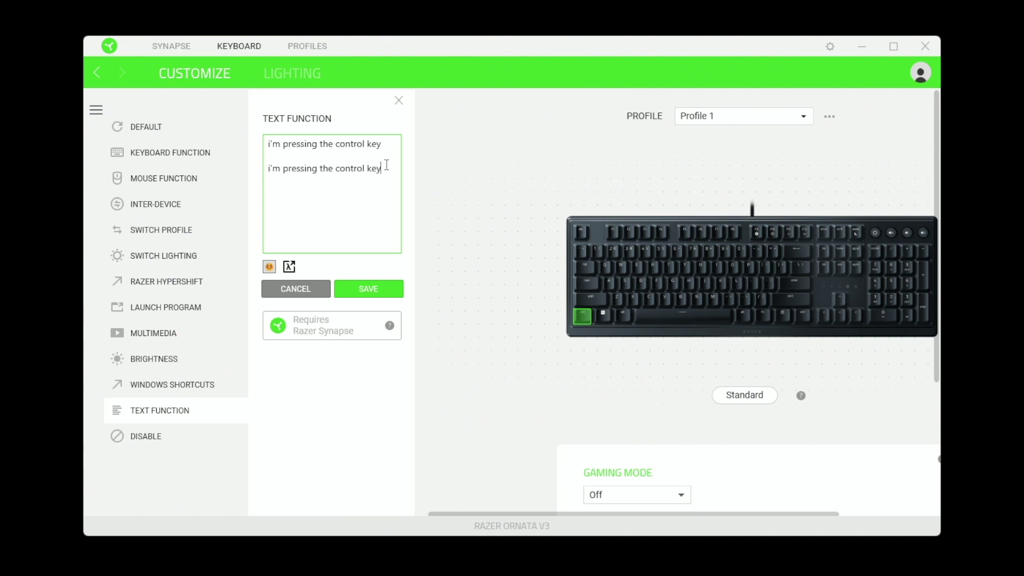
left_click(450, 239)
key("ctrl")
key("ctrl")
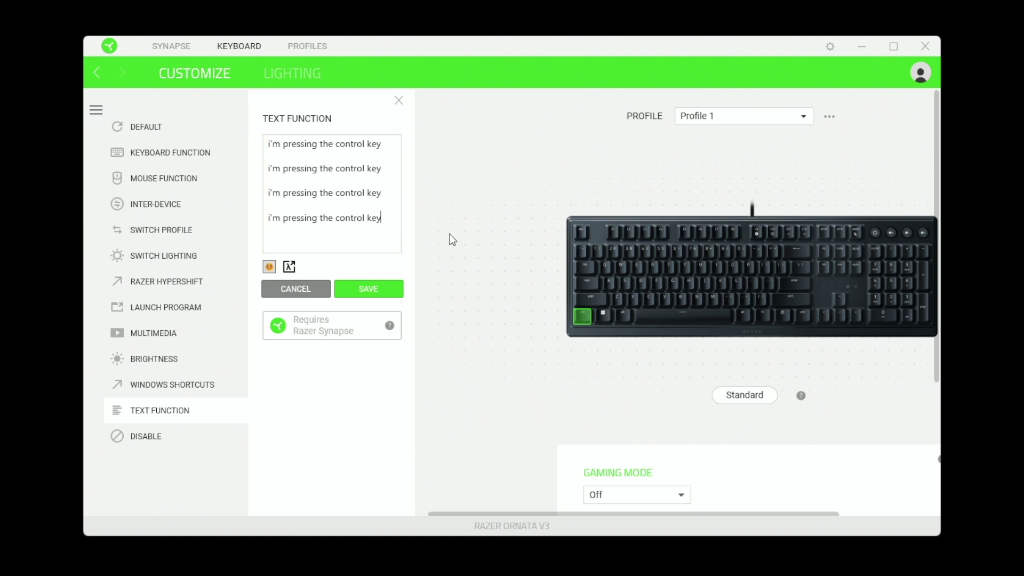
key("ctrl")
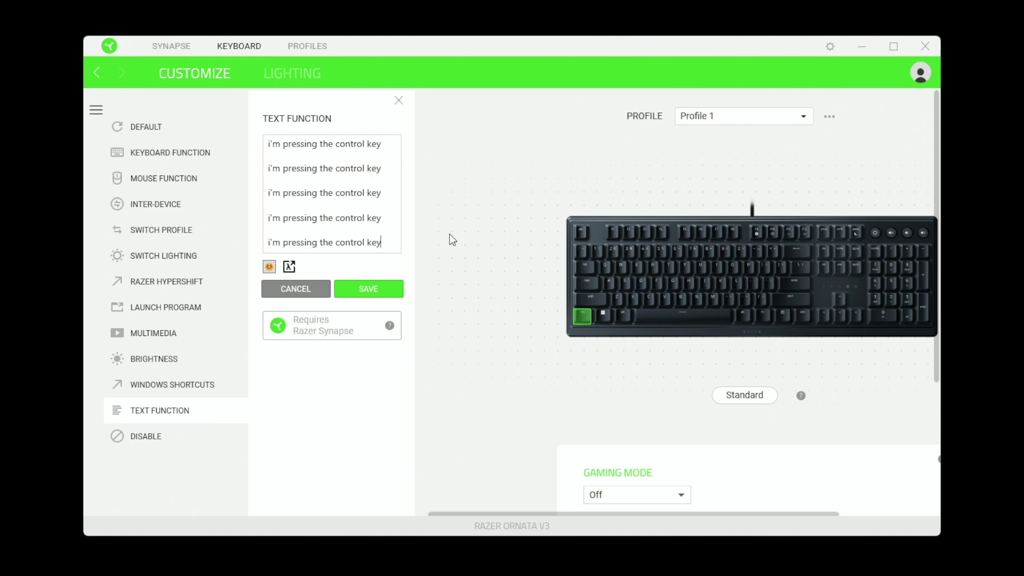
key("ctrl")
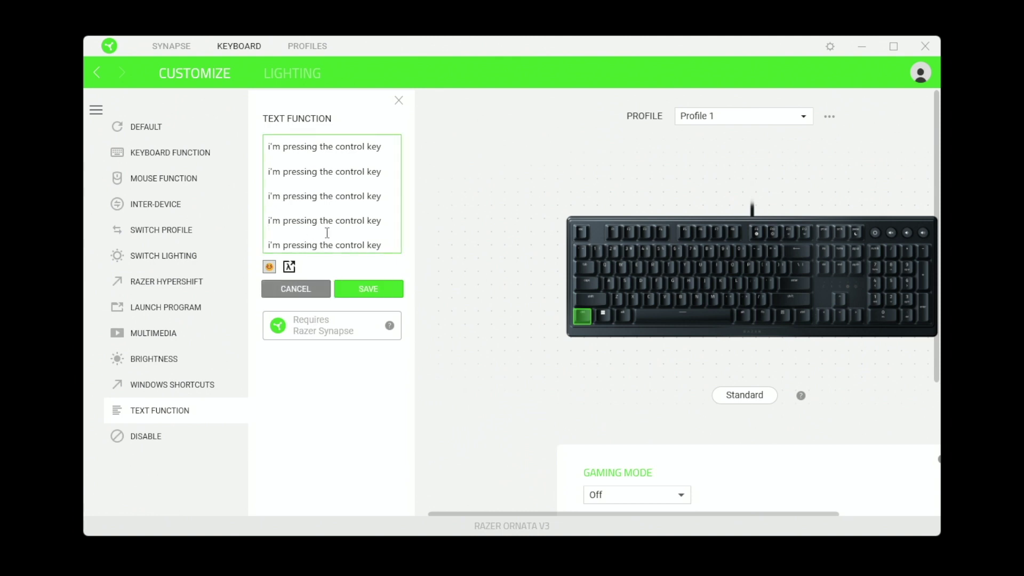
left_click(271, 268)
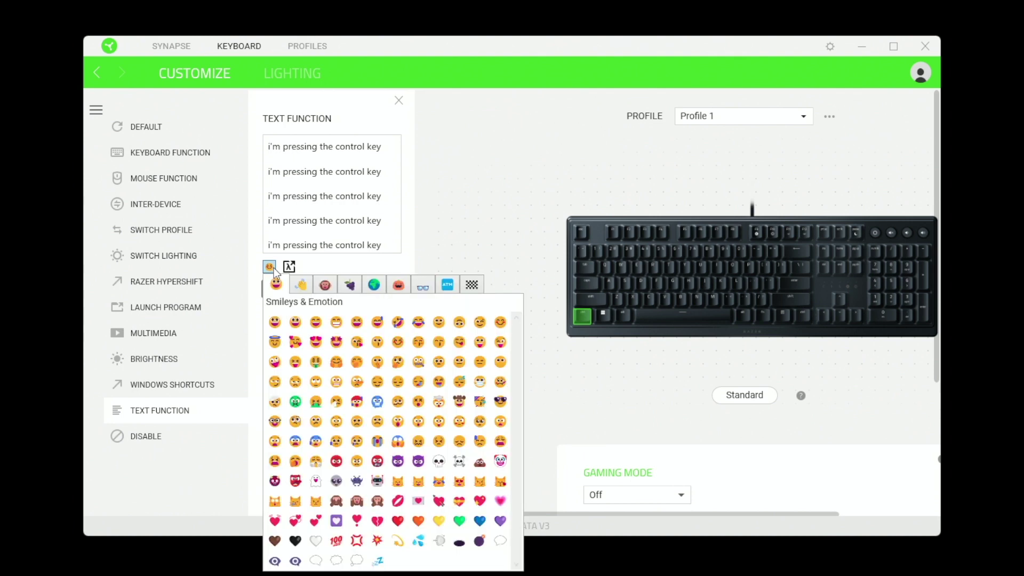
left_click(289, 268)
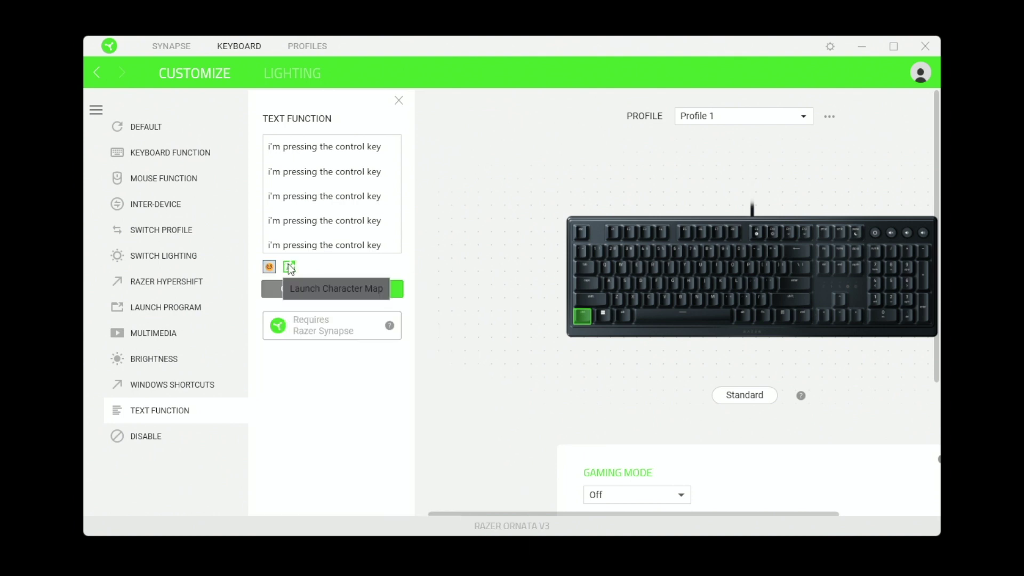
left_click(290, 267)
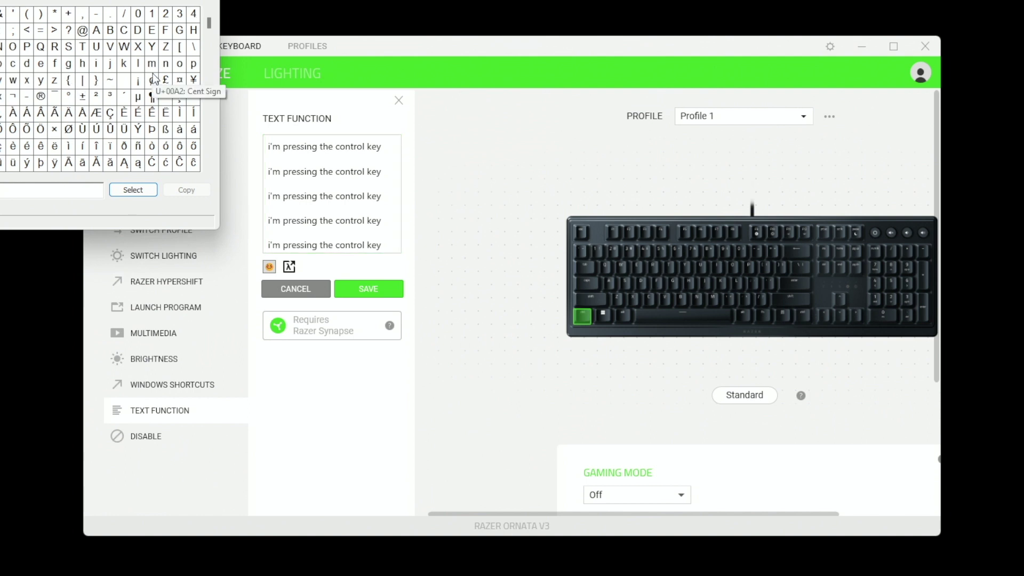
left_click_drag(207, 22, 214, 67)
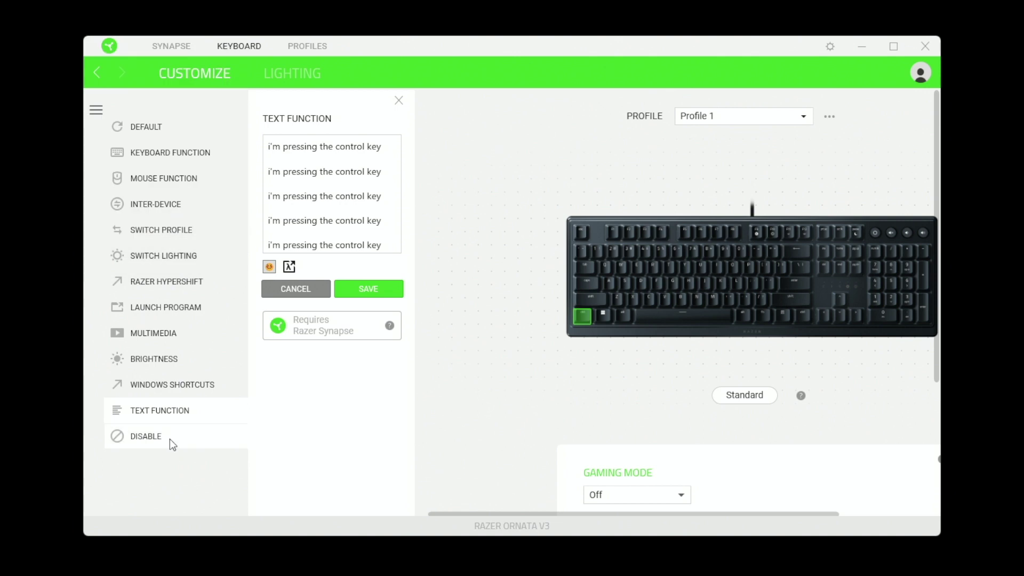
Restore the left Ctrl key from Disable back to its Default function and save
left_click(170, 439)
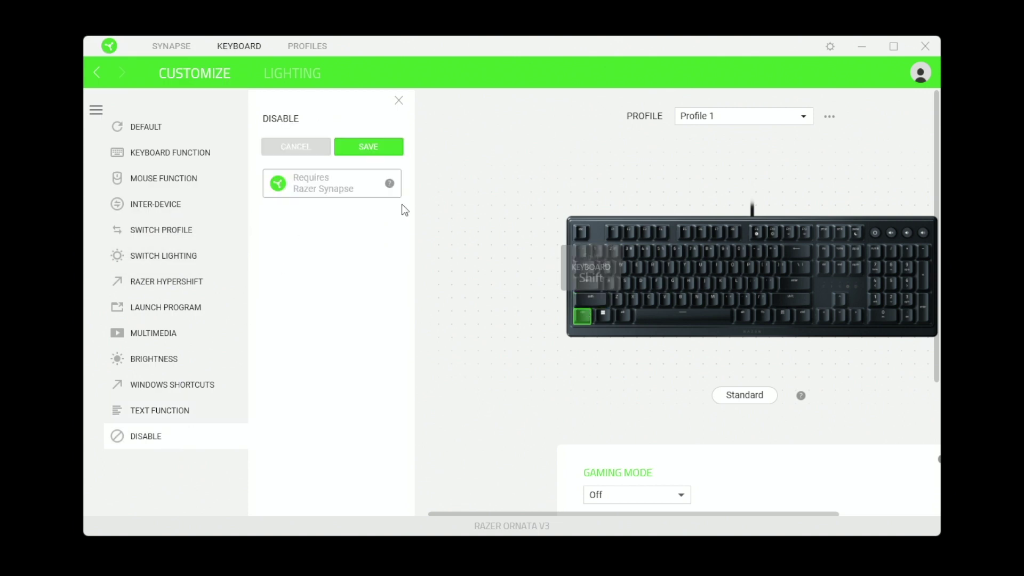
left_click(293, 145)
left_click(376, 164)
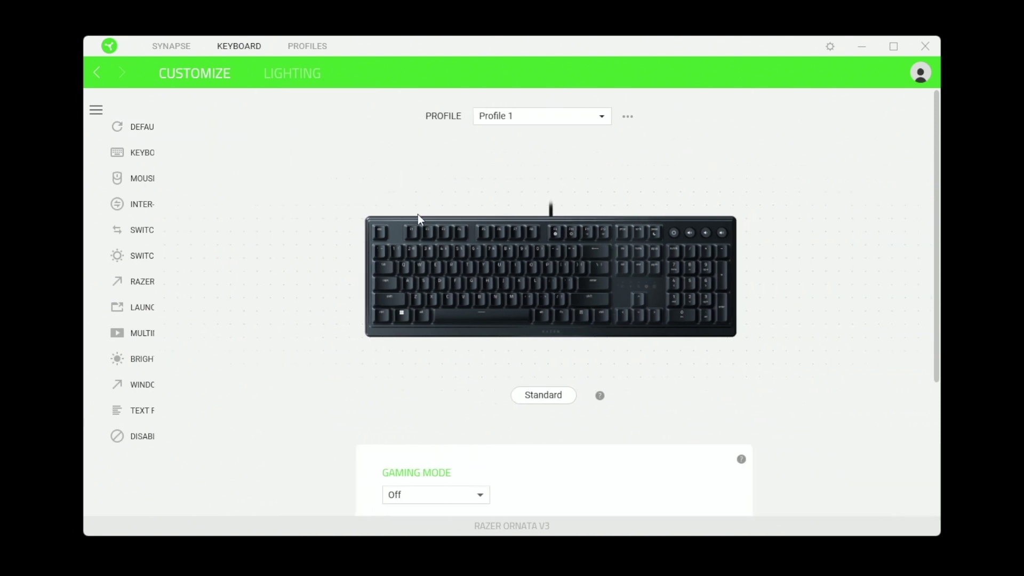
scroll(418, 214, "down", 2)
scroll(402, 209, "down", 1)
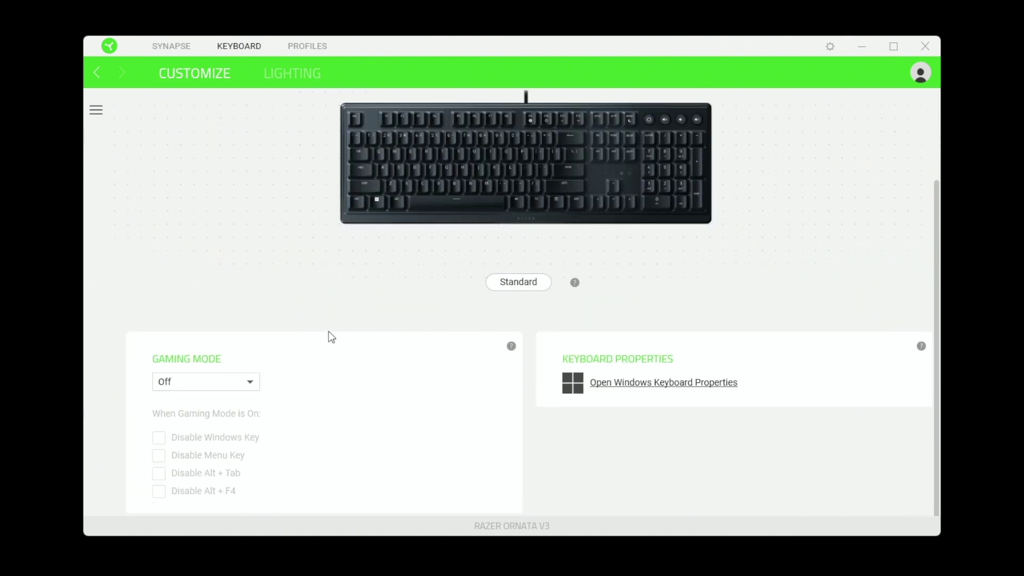
Preview the Hypershift key layer, then return to the Standard layer
left_click(518, 281)
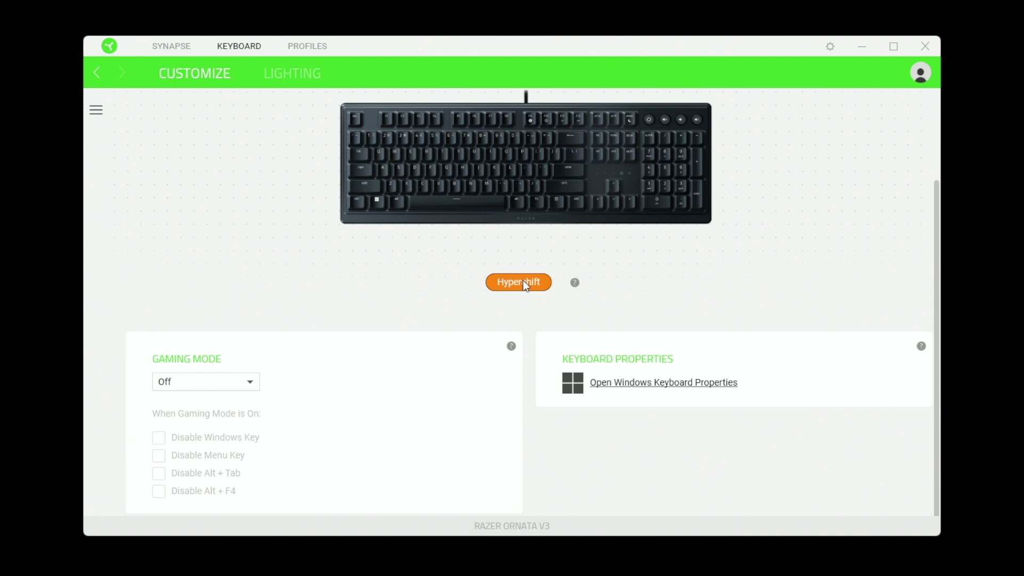
left_click(518, 282)
scroll(418, 272, "up", 1)
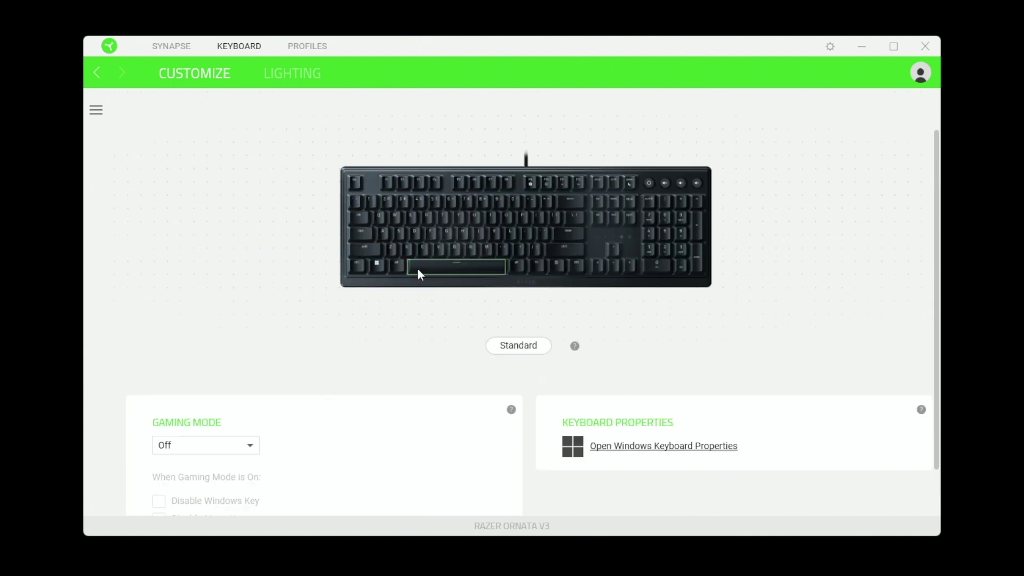
scroll(278, 270, "down", 1)
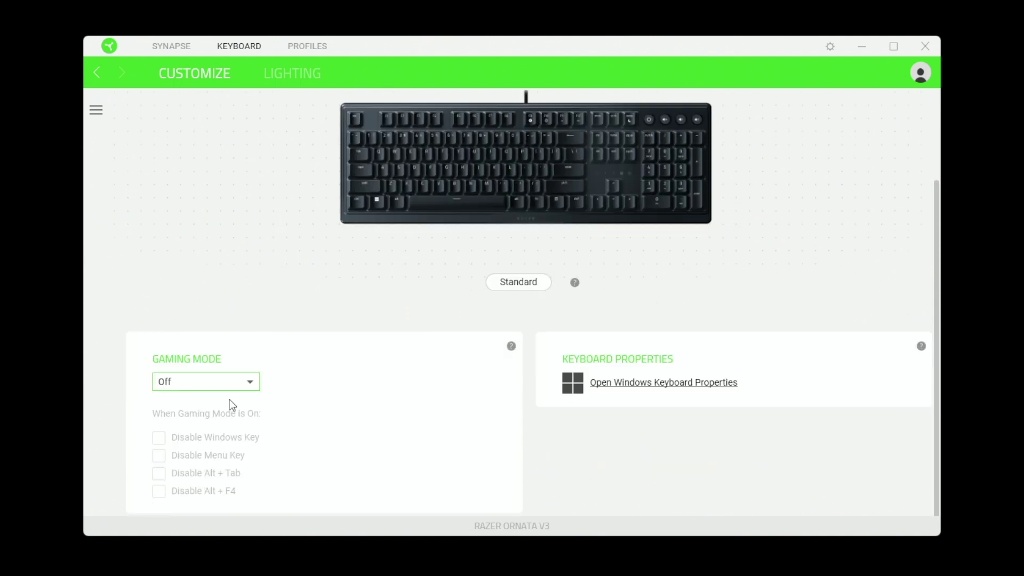
Set Gaming Mode to Always on, briefly blocking then re-allowing Alt+Tab and Alt+F4
left_click(235, 382)
left_click(225, 425)
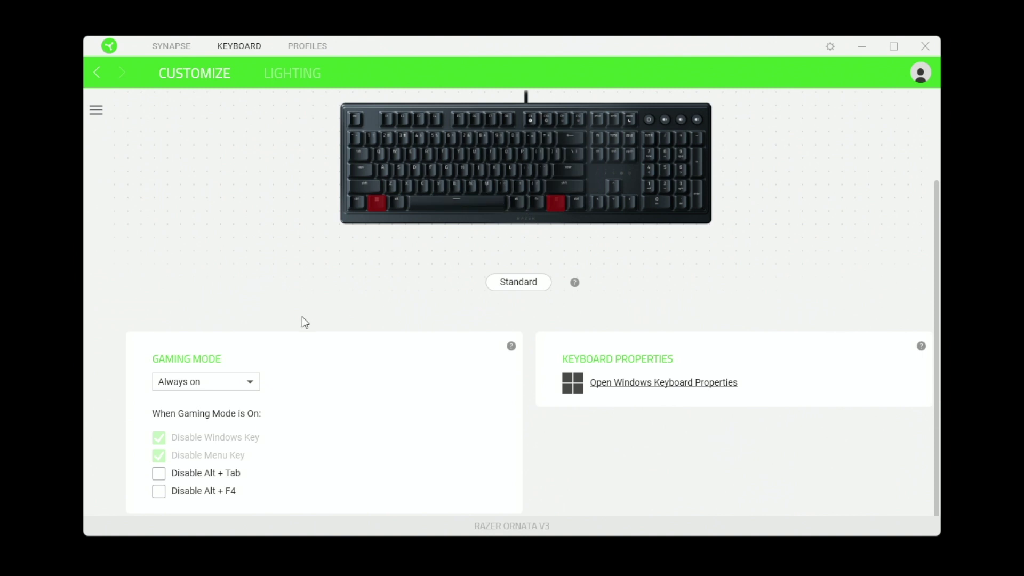
left_click(207, 476)
left_click(214, 494)
left_click(226, 490)
left_click(285, 73)
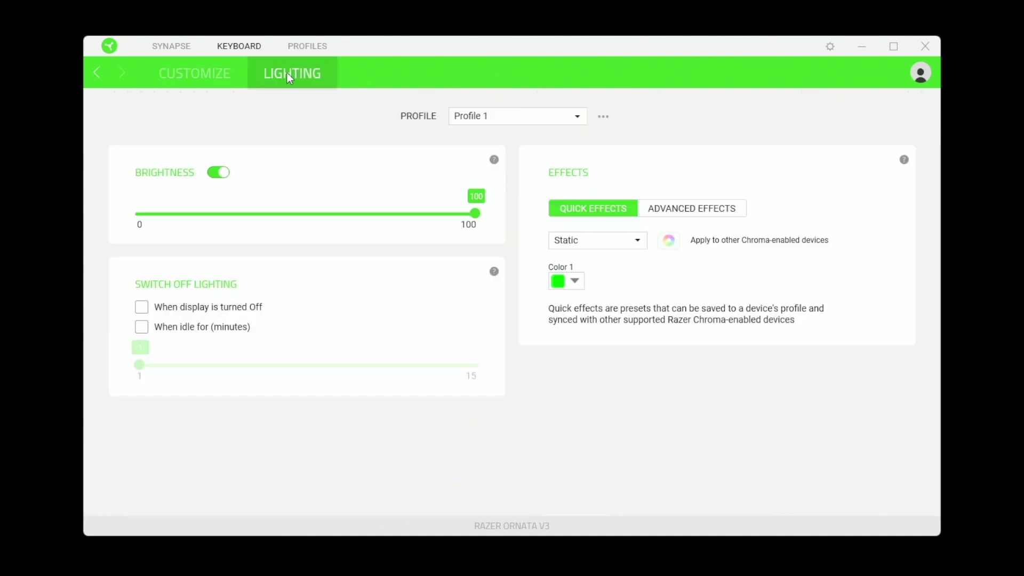
left_click(482, 122)
left_click(354, 117)
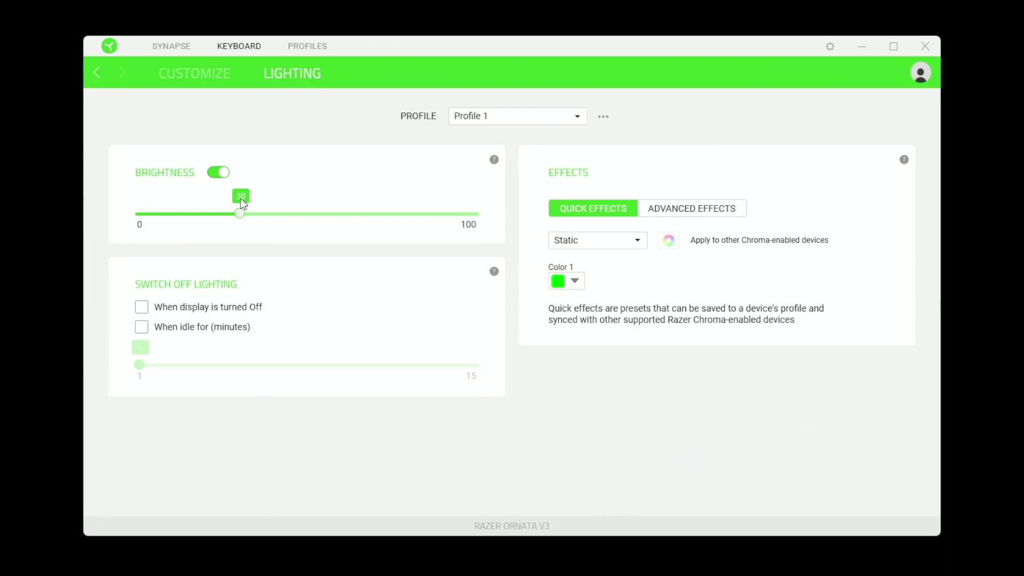
left_click_drag(240, 210, 247, 213)
left_click_drag(328, 214, 501, 215)
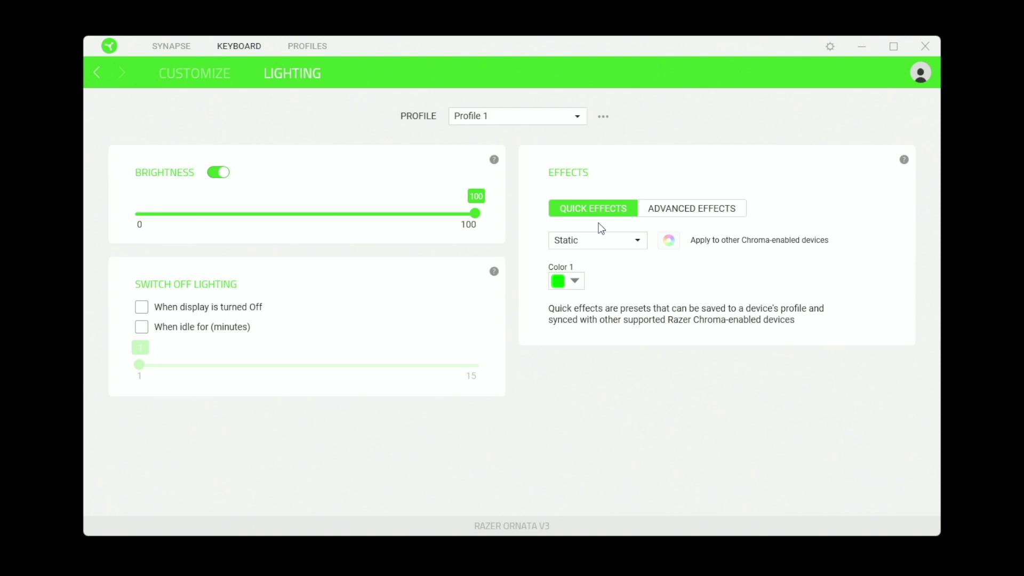
left_click(593, 248)
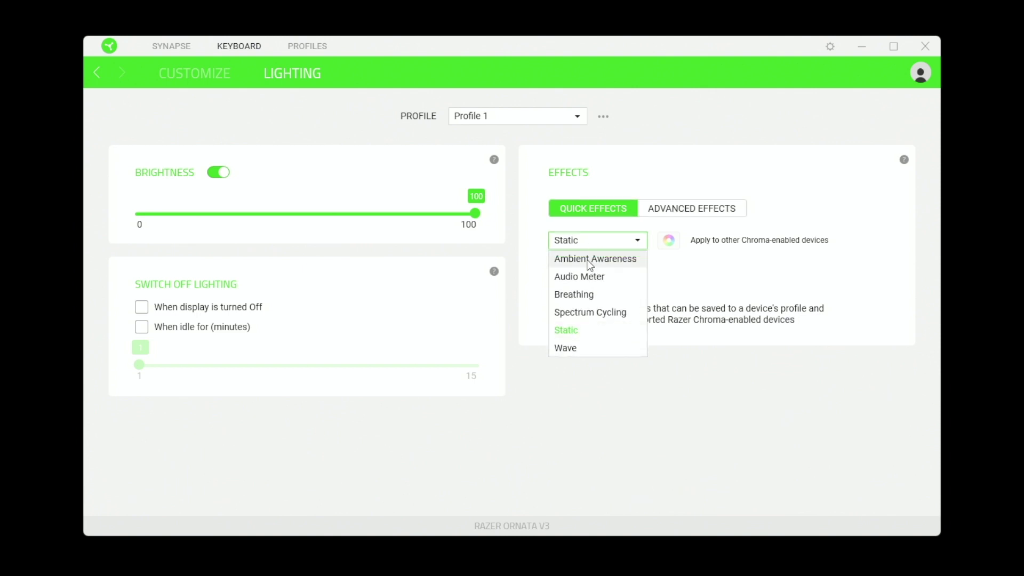
left_click(592, 330)
left_click(575, 281)
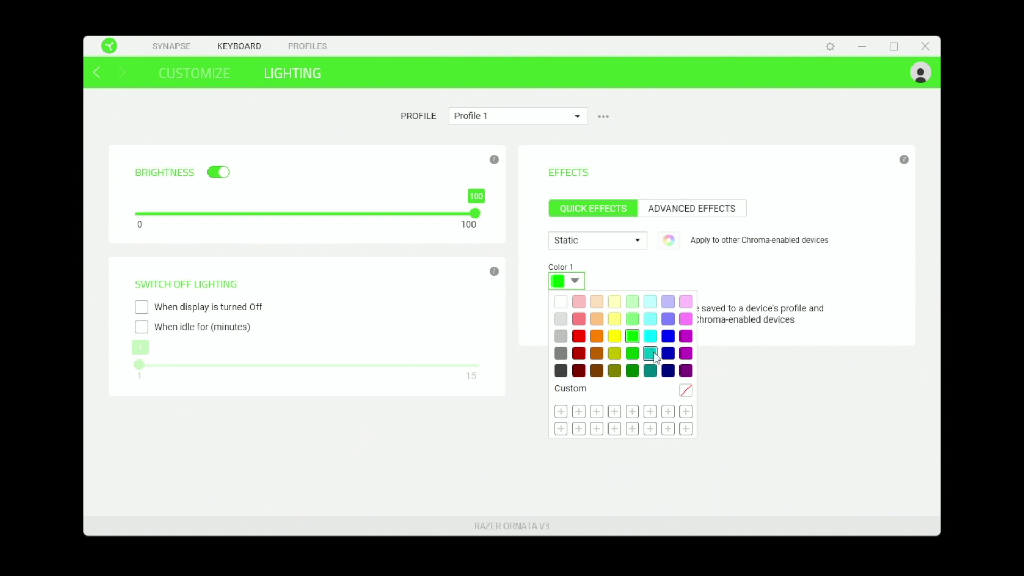
left_click(668, 353)
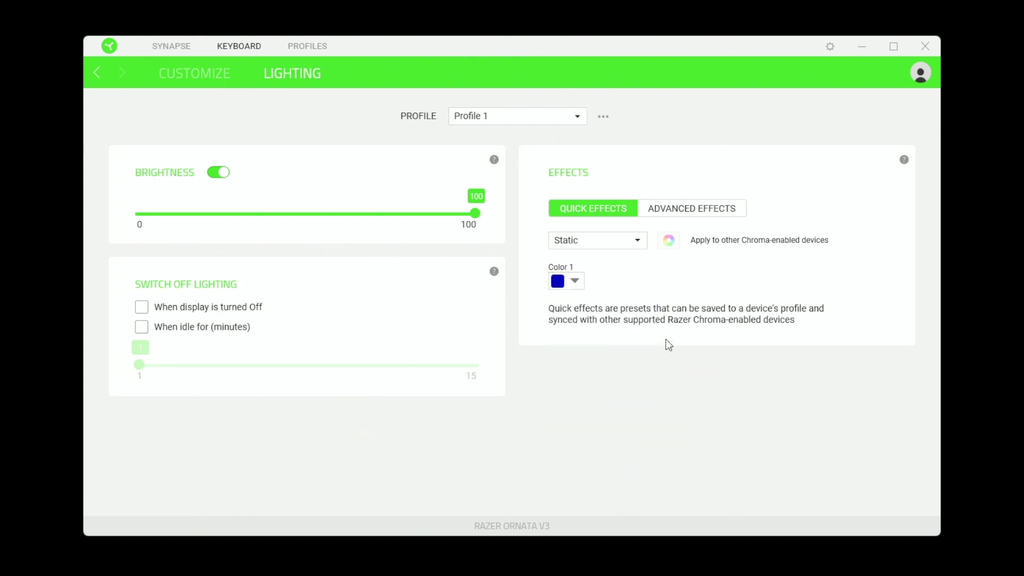
left_click(629, 242)
left_click(601, 240)
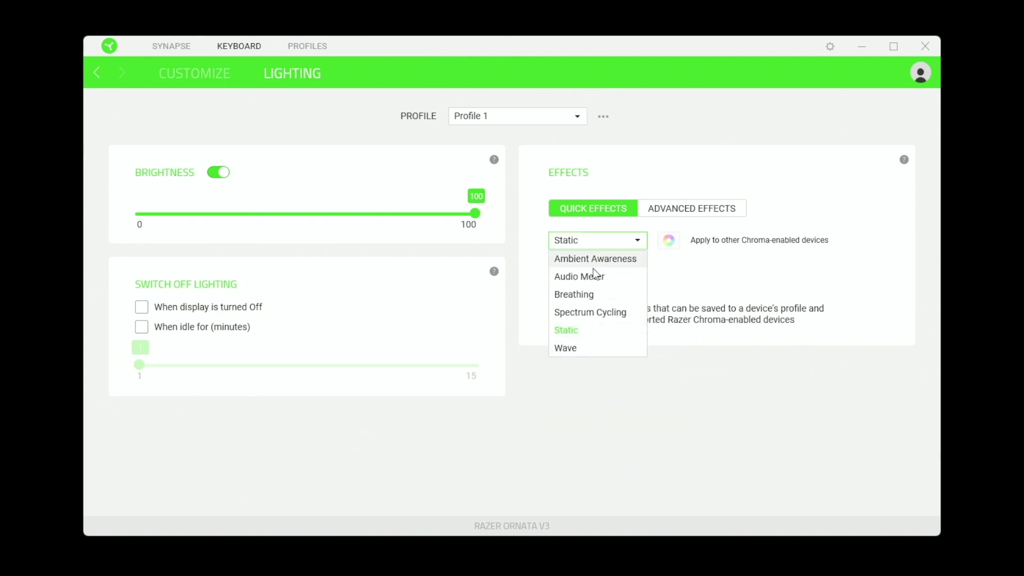
left_click(594, 275)
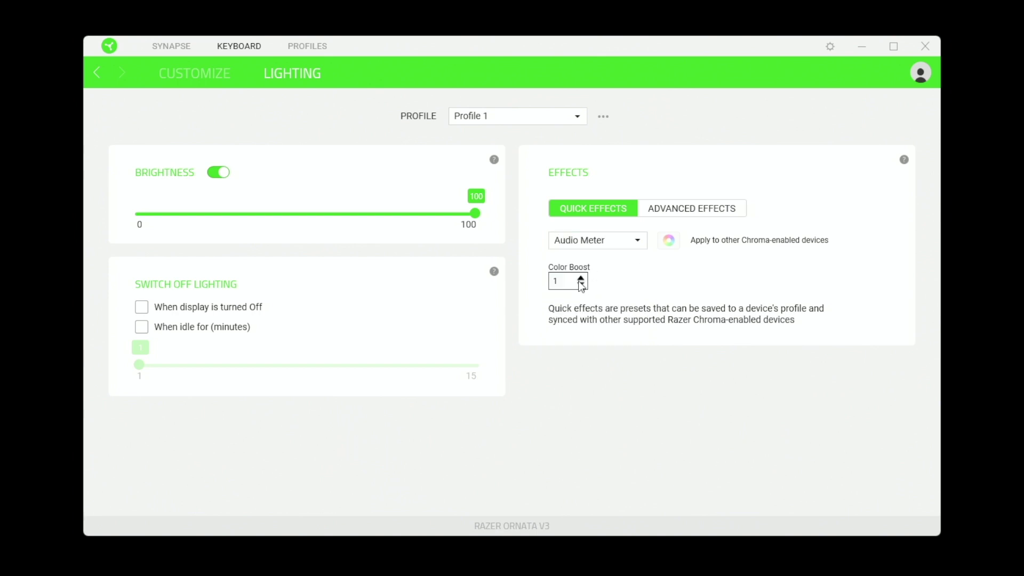
left_click(617, 245)
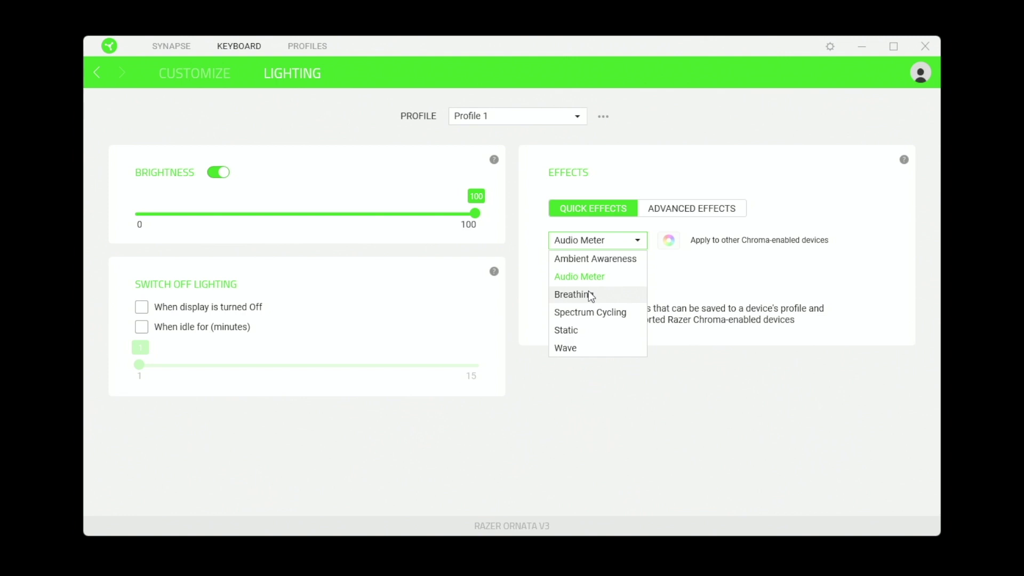
left_click(591, 294)
left_click(594, 243)
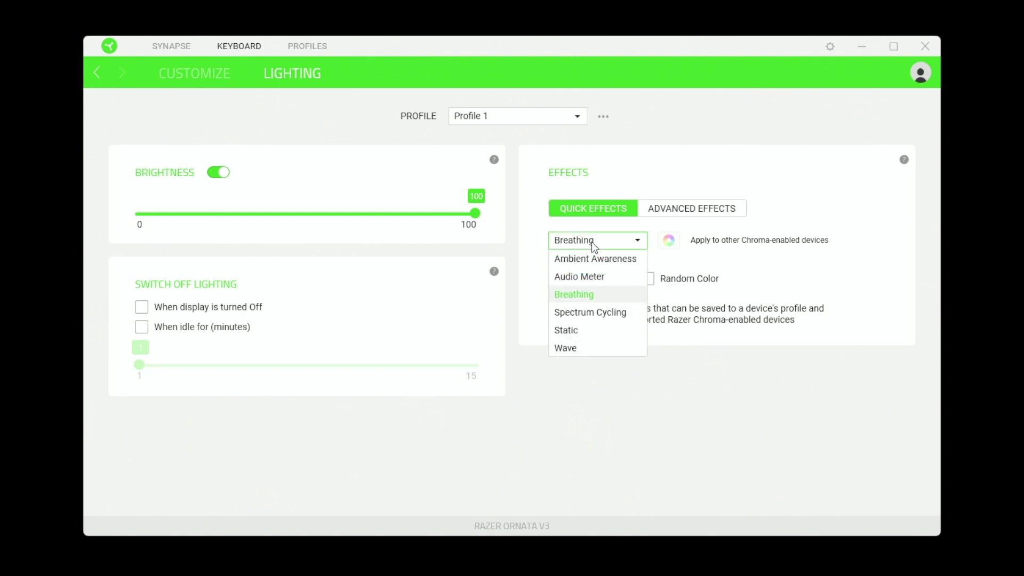
left_click(589, 332)
left_click(686, 210)
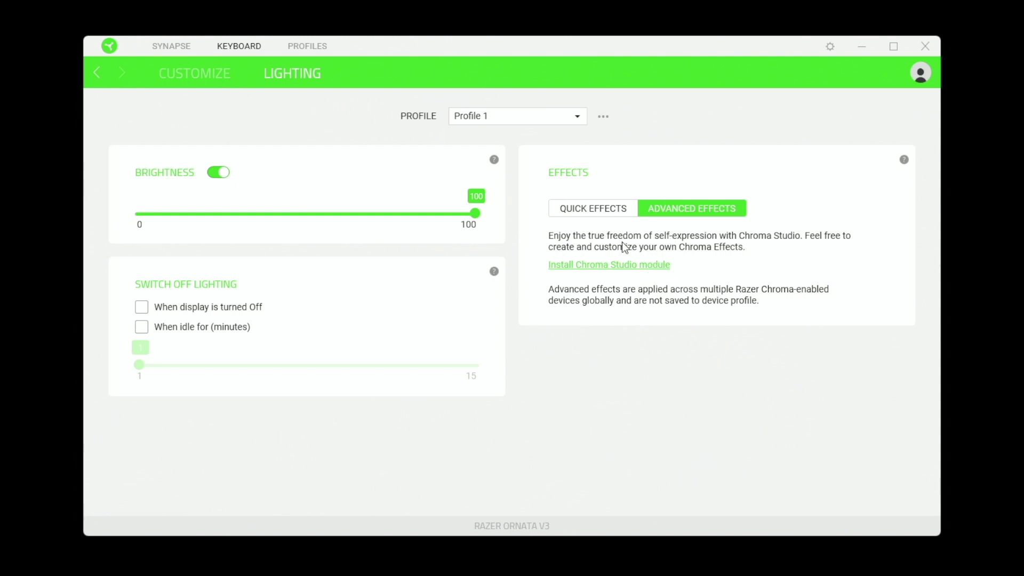
left_click(593, 208)
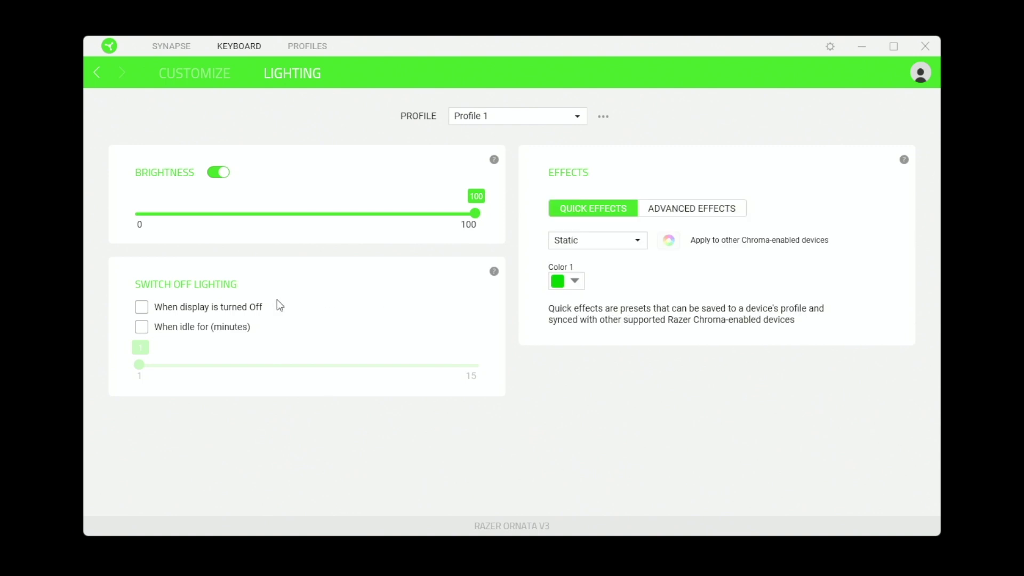
Switch lighting off when idle rather than on display-off, sliding the idle timeout toward 15 minutes
left_click(202, 312)
left_click(192, 311)
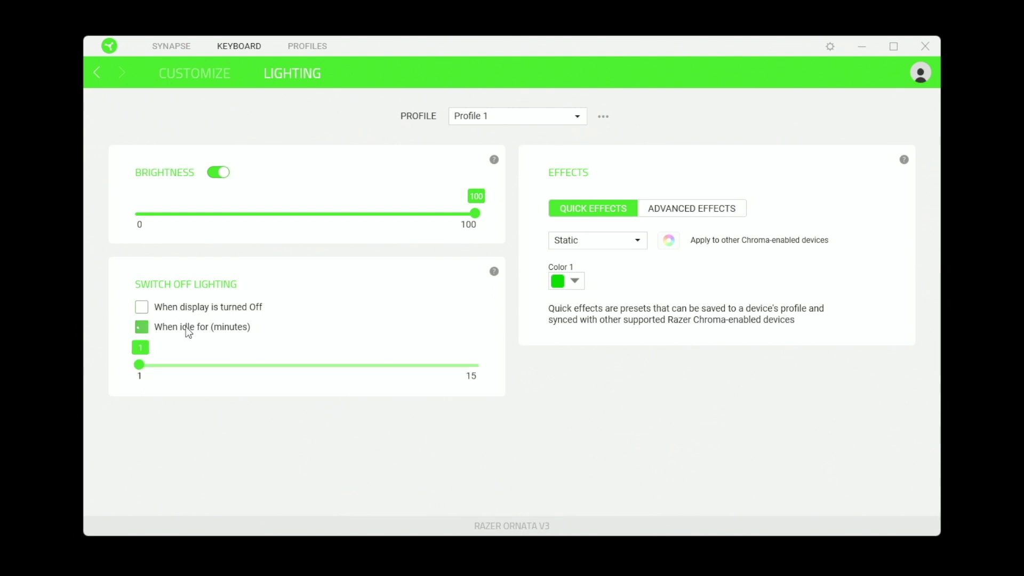
left_click_drag(140, 365, 484, 355)
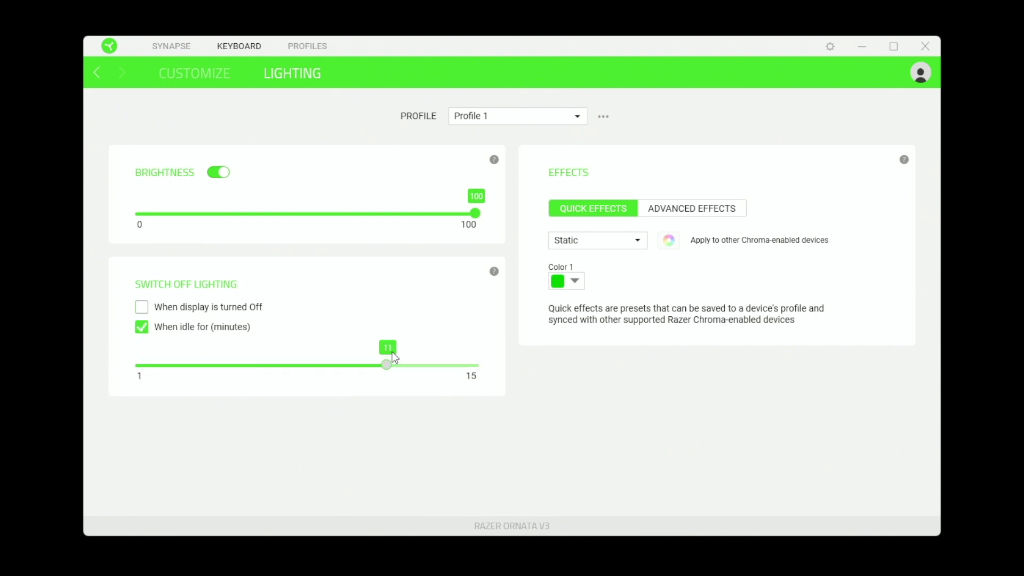